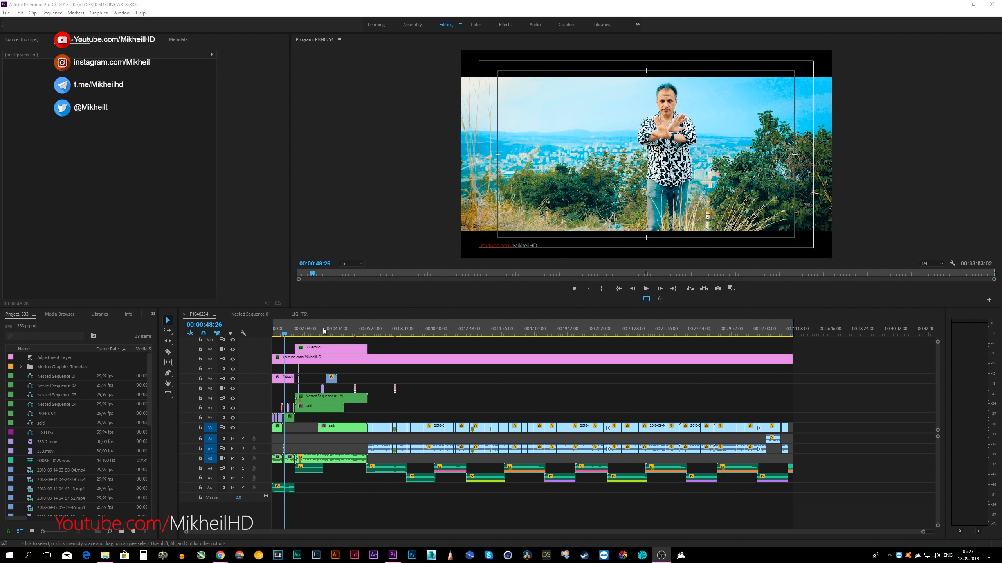
{"action": "left_click", "coordinate": [294, 334]}
{"action": "left_click_drag", "start_coordinate": [293, 333], "coordinate": [278, 335]}
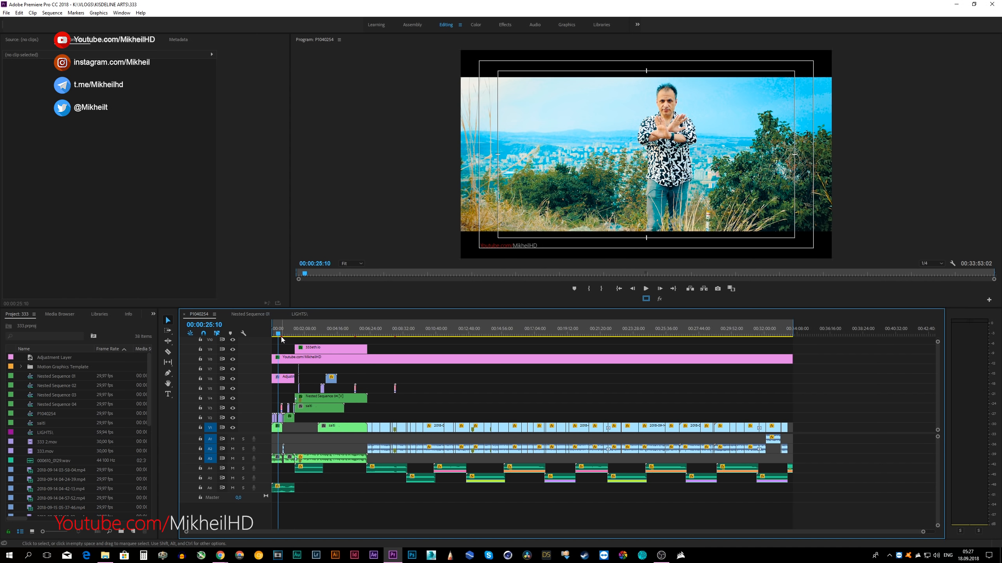
{"action": "left_click", "coordinate": [275, 334]}
{"action": "left_click_drag", "start_coordinate": [275, 335], "coordinate": [284, 339]}
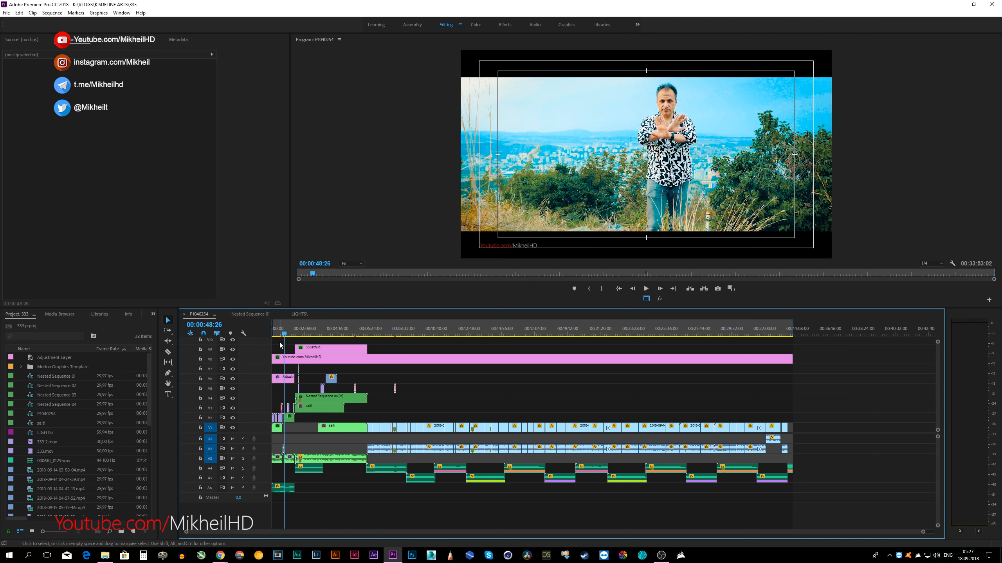
{"action": "left_click_drag", "start_coordinate": [282, 335], "coordinate": [284, 339]}
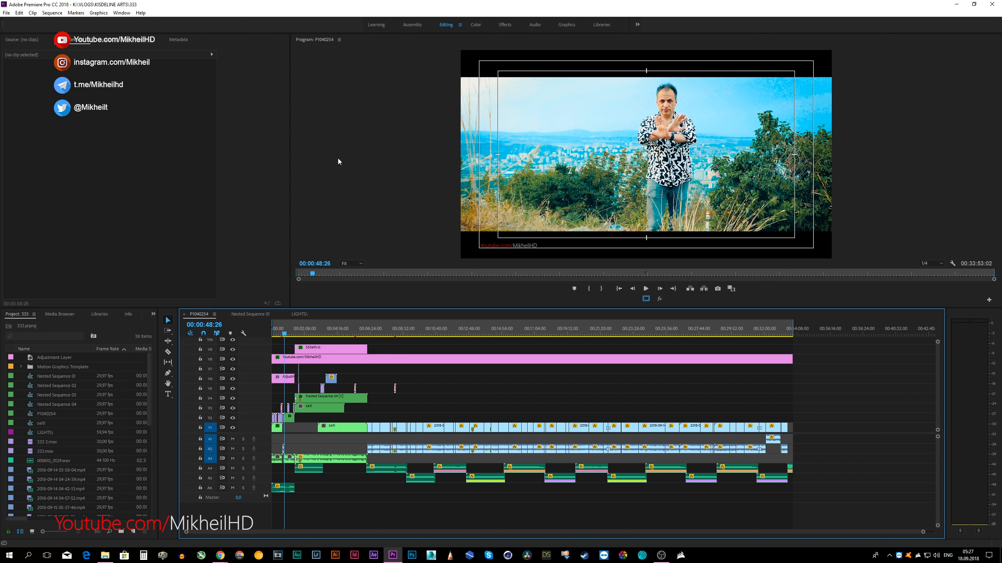
{"action": "left_click", "coordinate": [9, 13]}
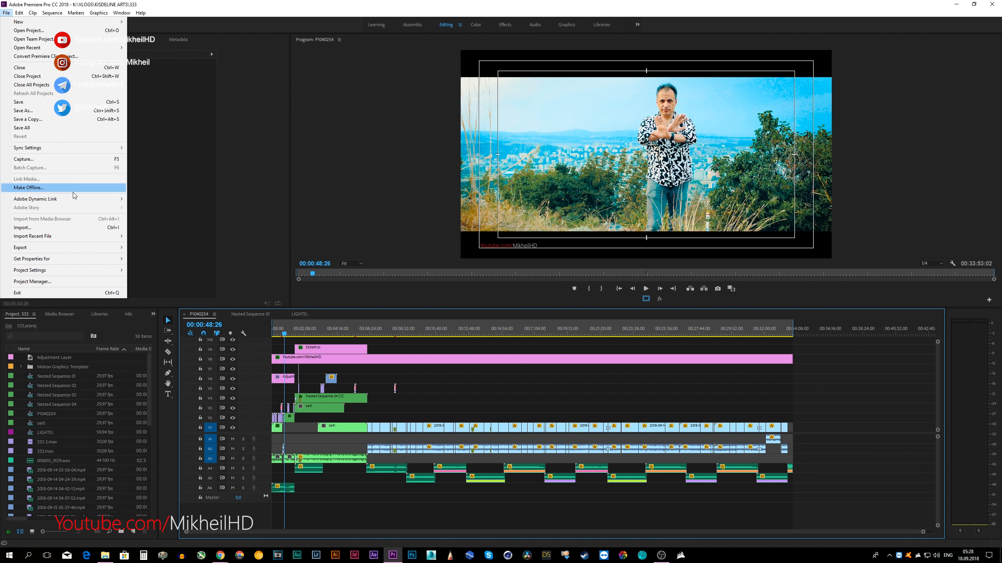
{"action": "mouse_move", "coordinate": [66, 249]}
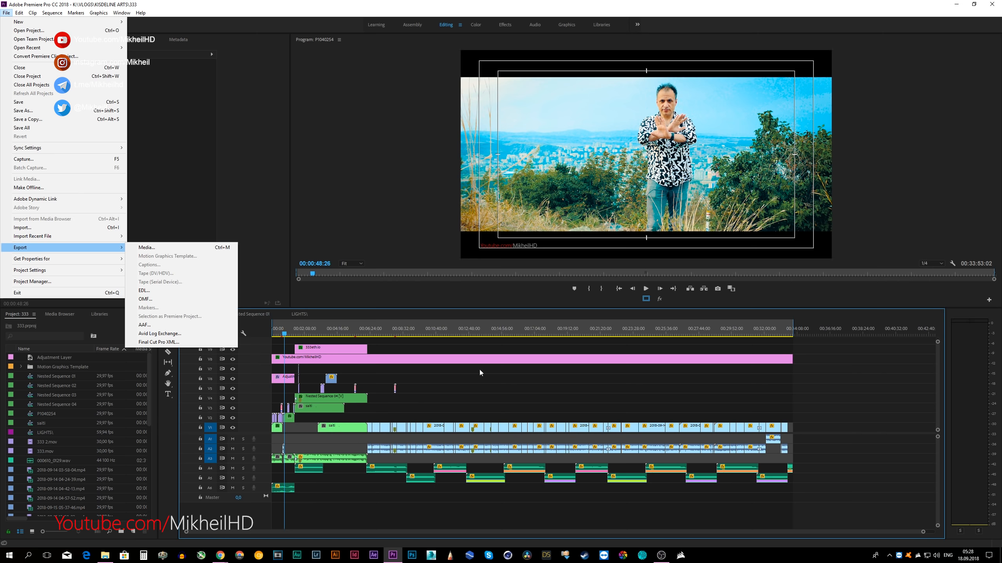
{"action": "left_click", "coordinate": [499, 386]}
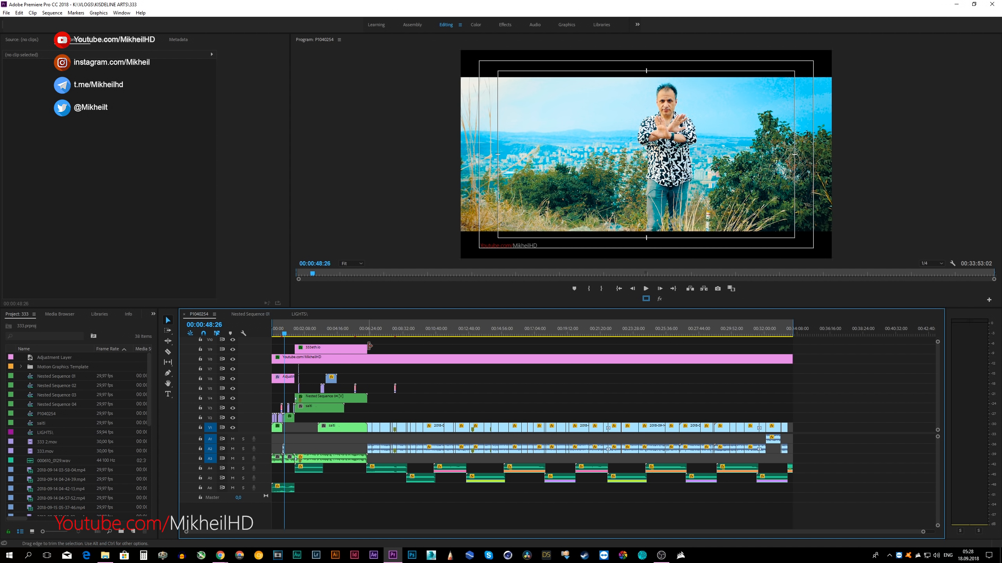
Open the export settings for the P1040254 sequence and choose H.264 as the format
{"action": "key", "text": "ctrl+m"}
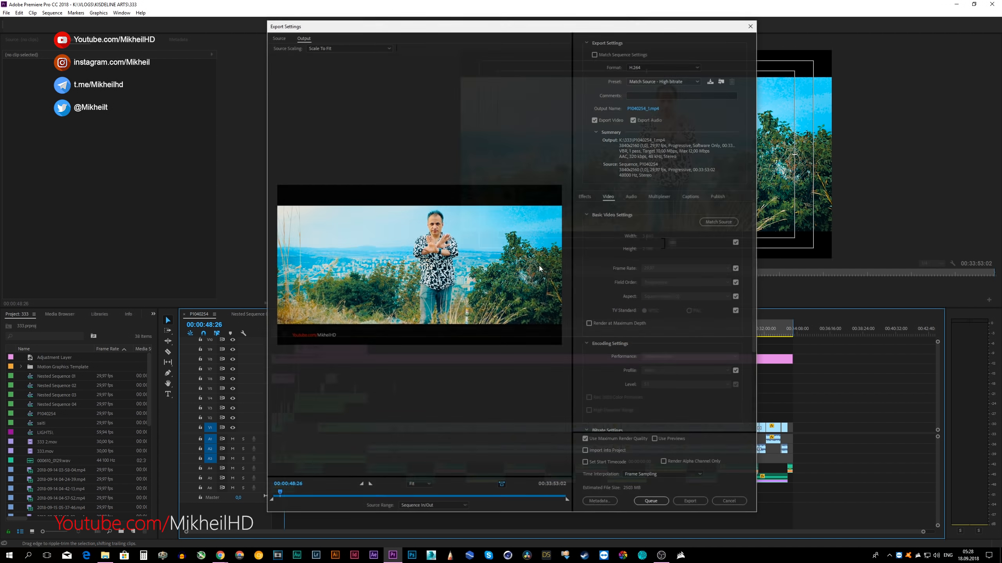
{"action": "left_click_drag", "start_coordinate": [535, 27], "coordinate": [518, 29]}
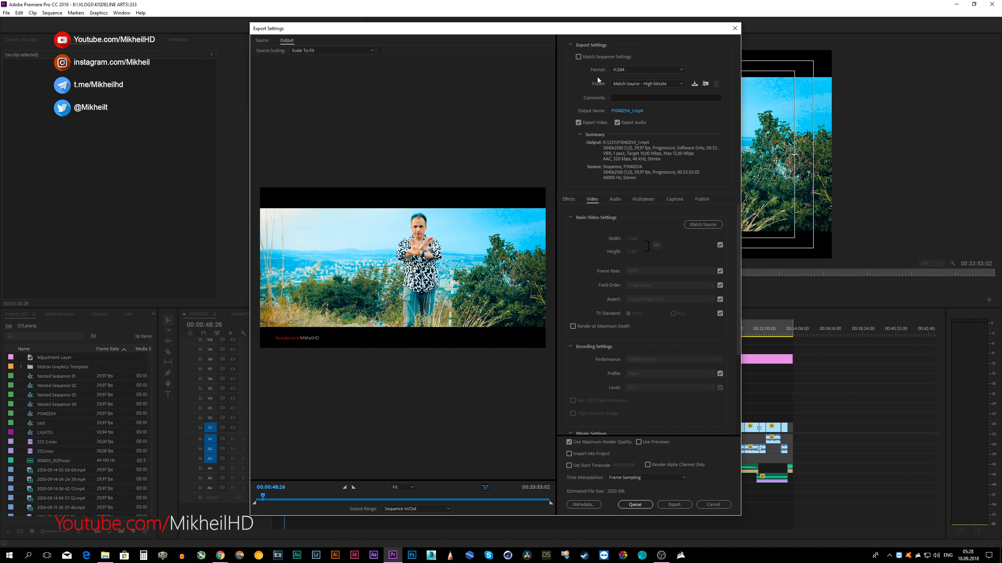
{"action": "left_click", "coordinate": [630, 68]}
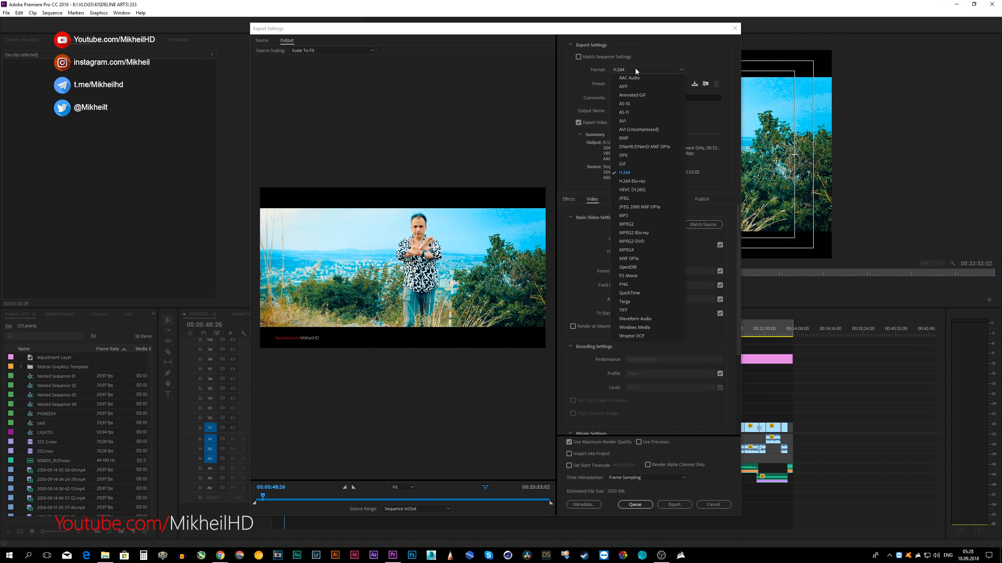
{"action": "left_click", "coordinate": [627, 173]}
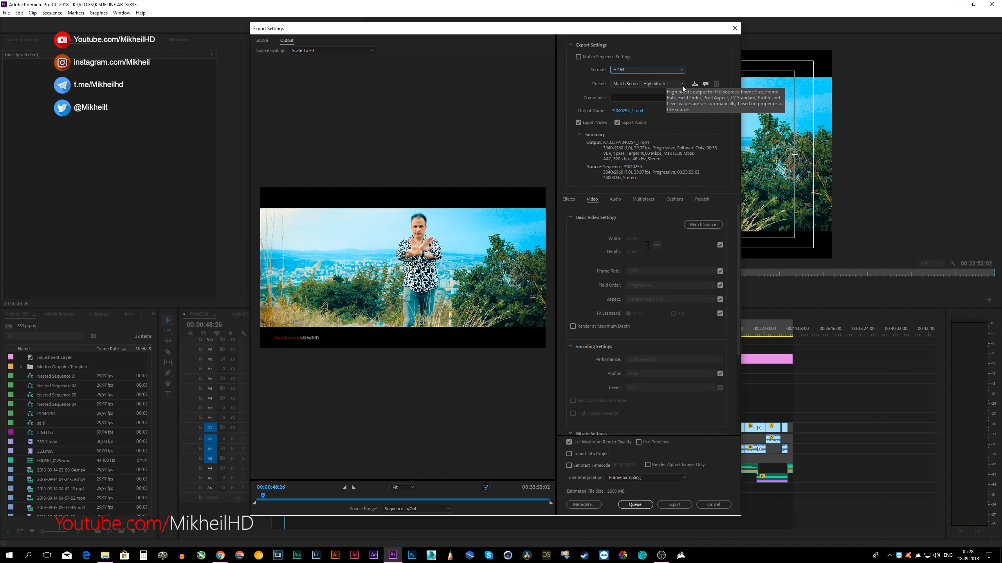
Try the YouTube 2160p 4K preset and switch the export to the YouTube 1080p HD preset
{"action": "left_click", "coordinate": [644, 85]}
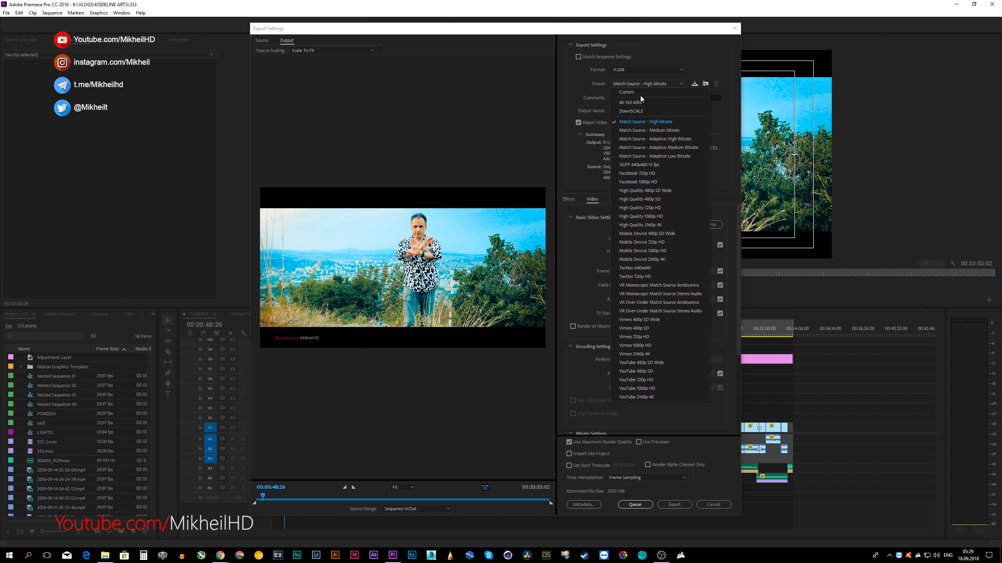
{"action": "left_click", "coordinate": [659, 396]}
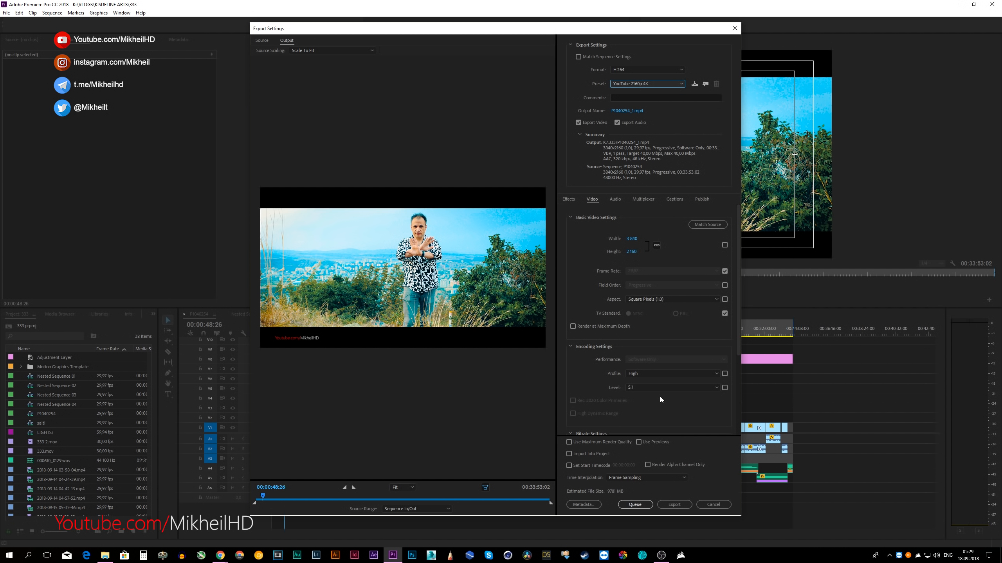
{"action": "left_click", "coordinate": [648, 85]}
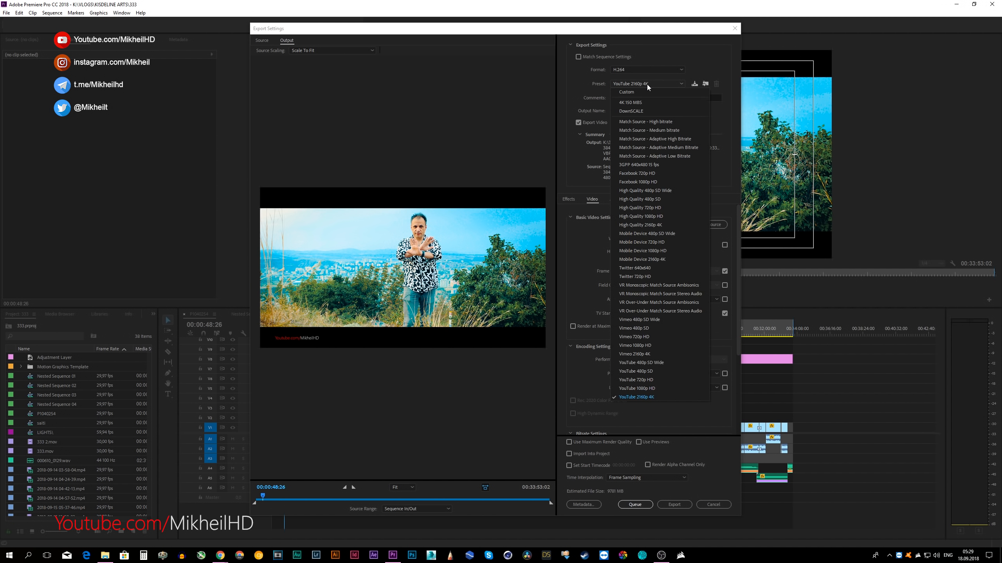
{"action": "left_click", "coordinate": [655, 389]}
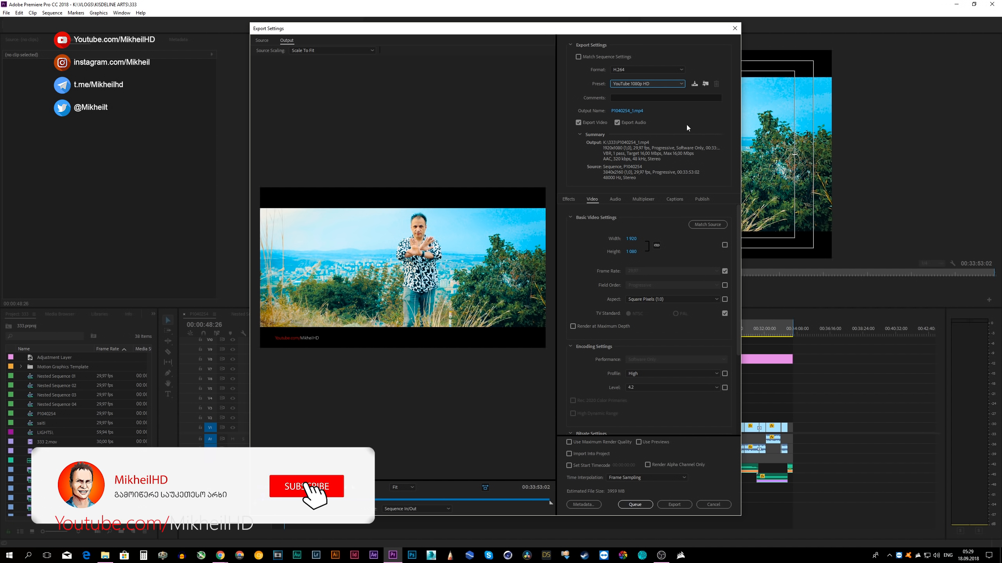
Name the output video file blablabla and save it in the 333 folder
{"action": "left_click", "coordinate": [627, 110]}
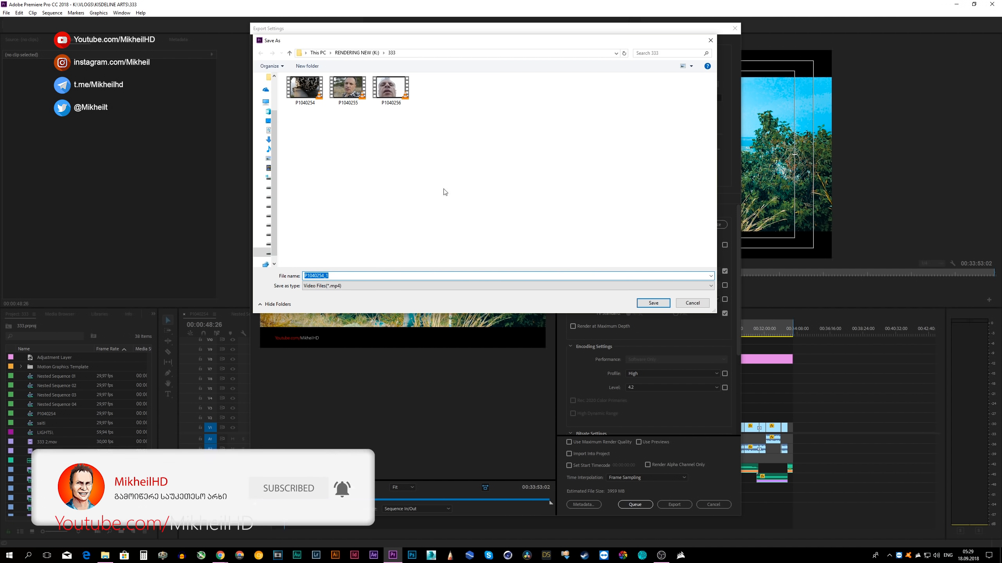
{"action": "type", "text": "blablabla"}
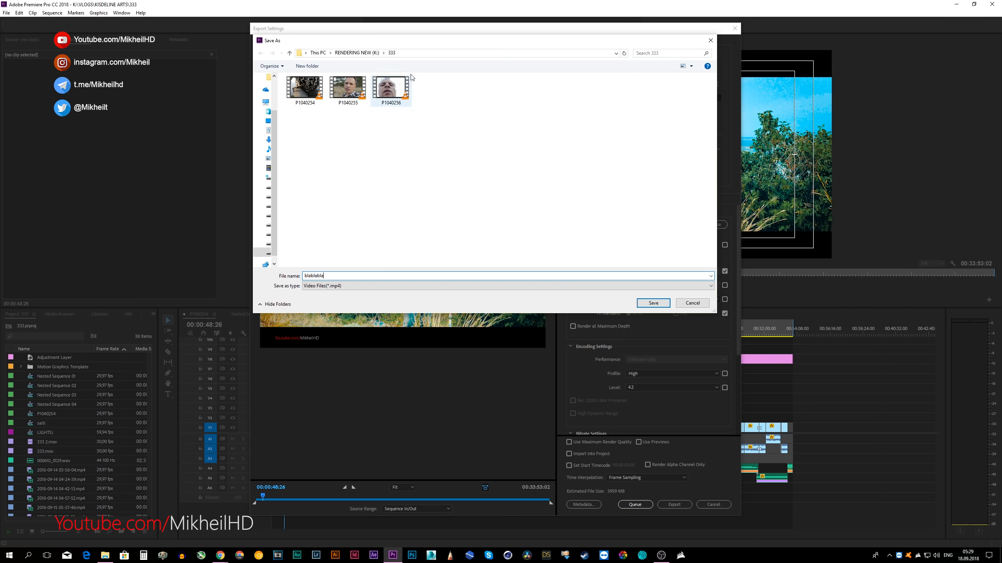
{"action": "left_click", "coordinate": [653, 303]}
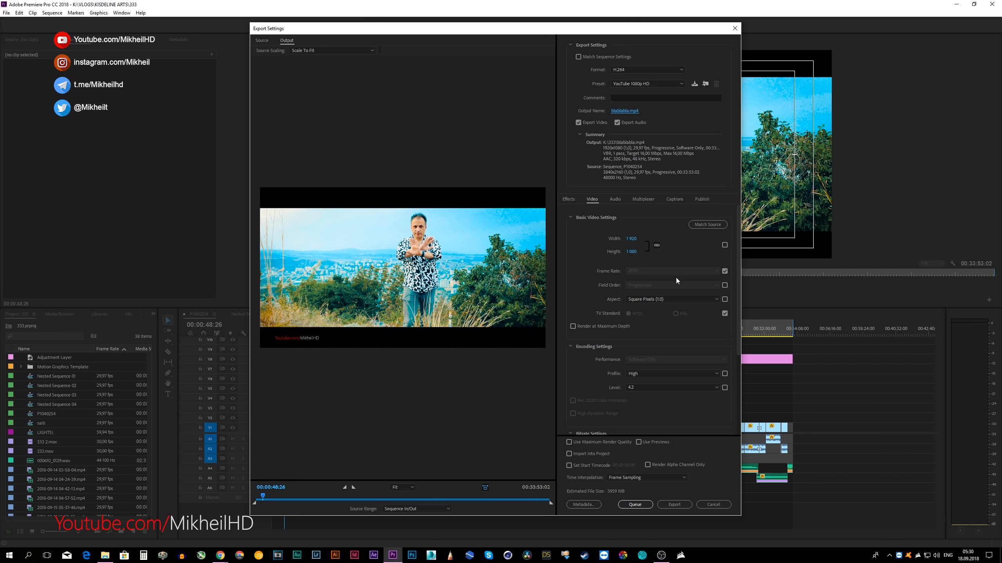
Enable Render at Maximum Depth in the basic video settings of the export
{"action": "left_click_drag", "start_coordinate": [738, 244], "coordinate": [740, 267]}
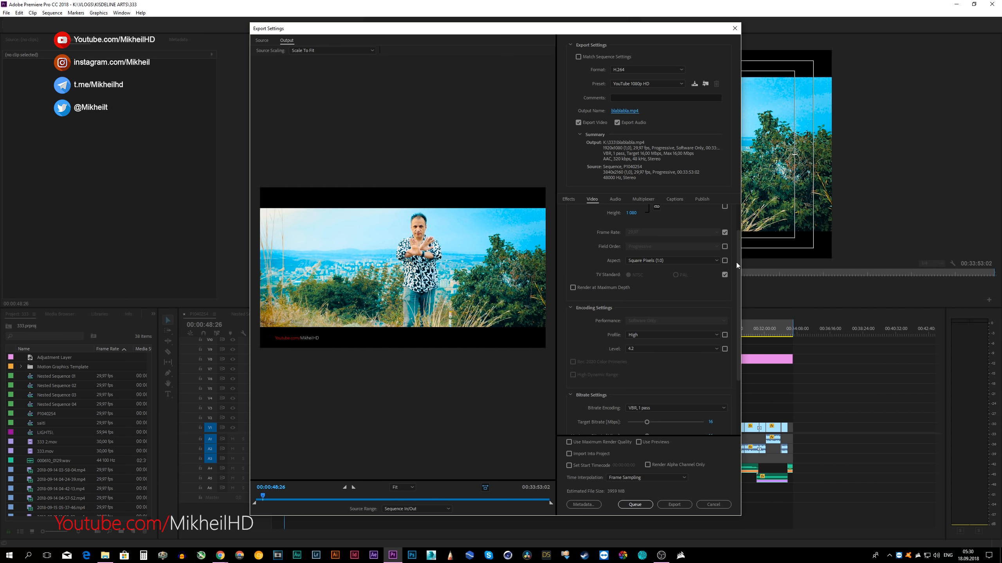
{"action": "left_click_drag", "start_coordinate": [739, 263], "coordinate": [738, 279]}
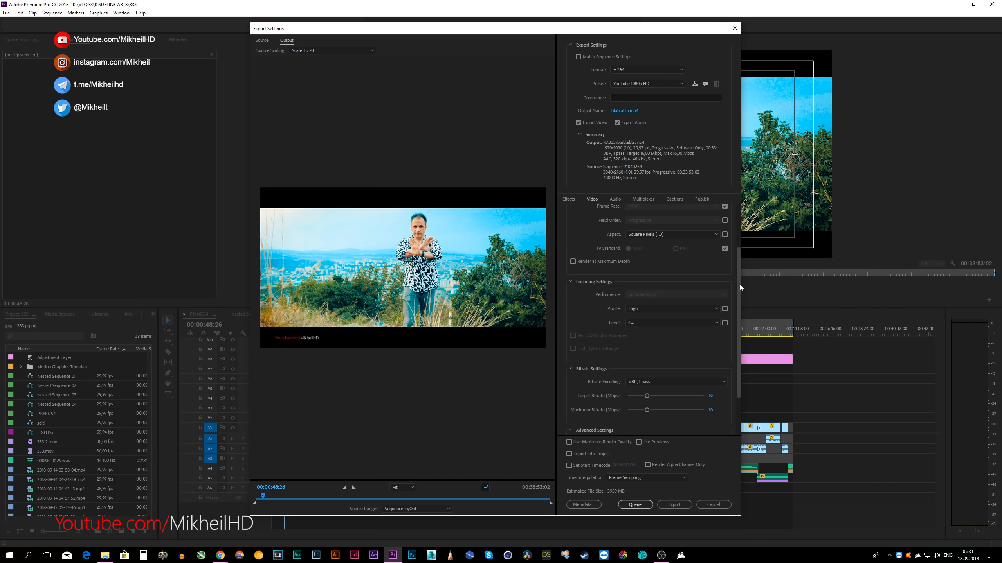
{"action": "left_click_drag", "start_coordinate": [739, 286], "coordinate": [737, 287]}
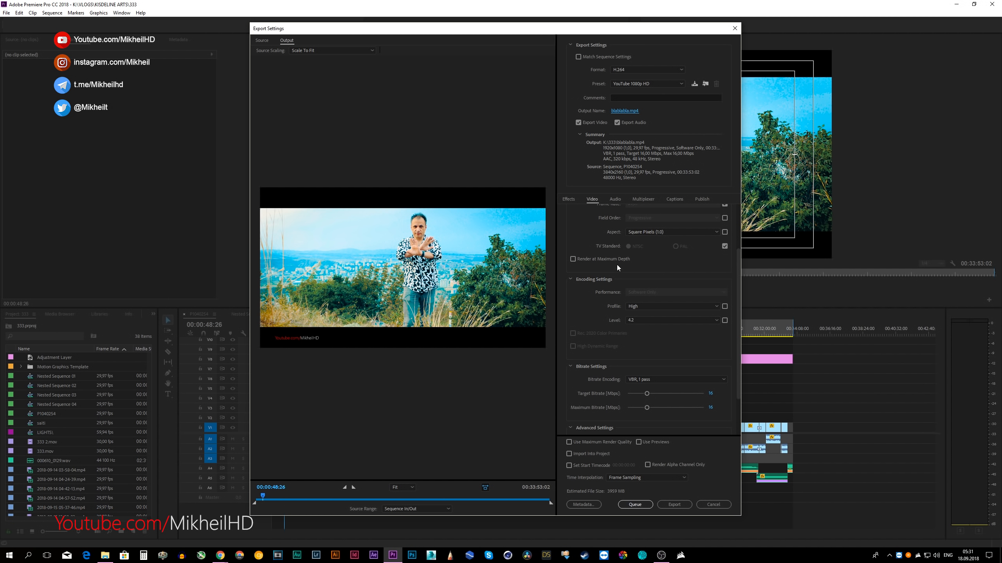
{"action": "left_click_drag", "start_coordinate": [737, 270], "coordinate": [737, 277]}
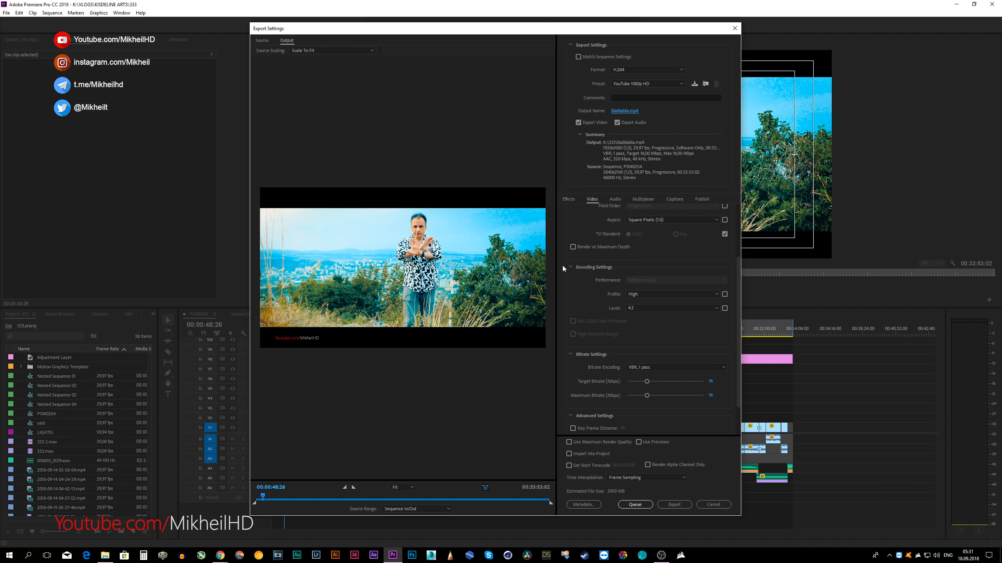
{"action": "left_click", "coordinate": [594, 245]}
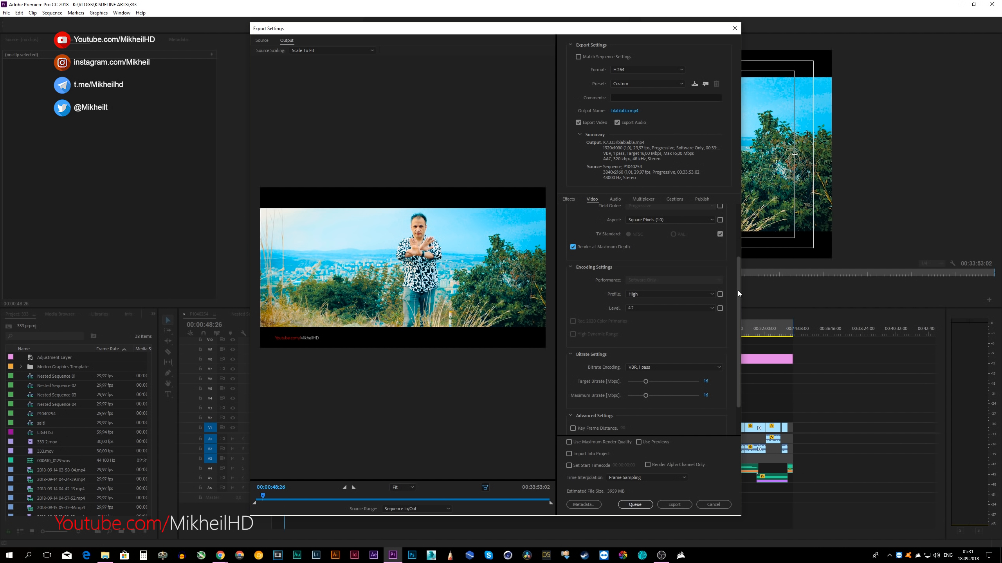
Try the High10 encoding profile and return the profile to High
{"action": "left_click_drag", "start_coordinate": [737, 291], "coordinate": [738, 319]}
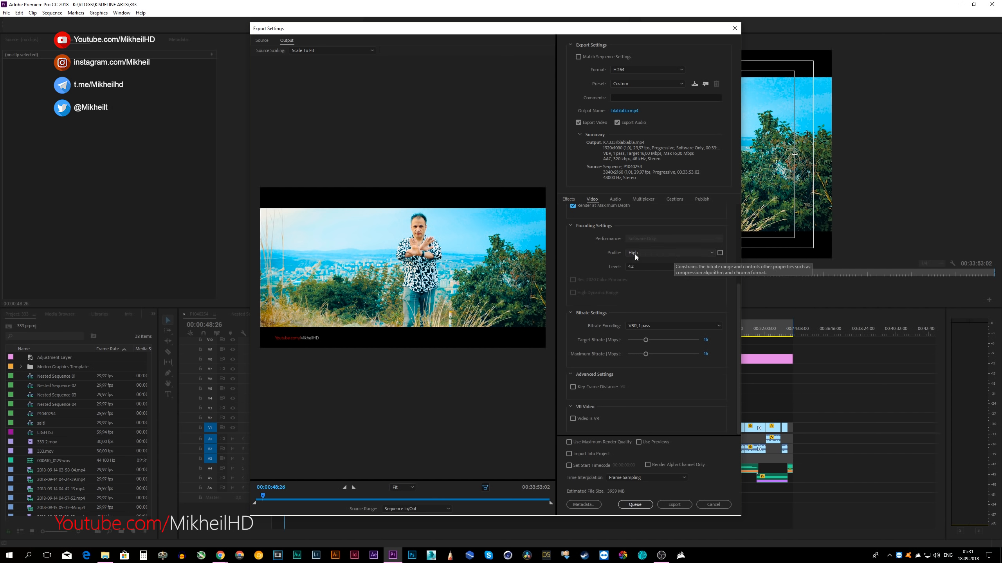
{"action": "left_click", "coordinate": [654, 254]}
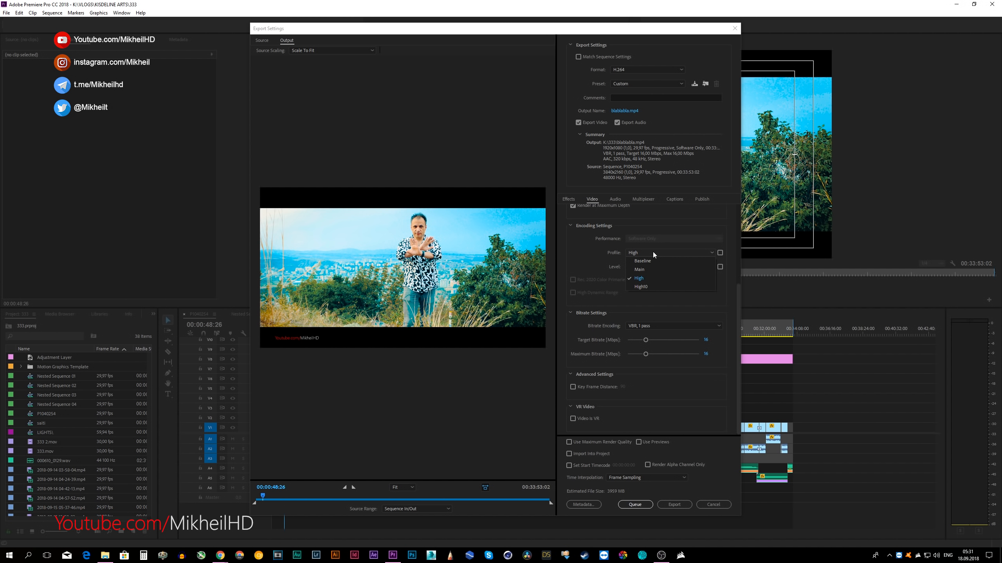
{"action": "left_click", "coordinate": [646, 287]}
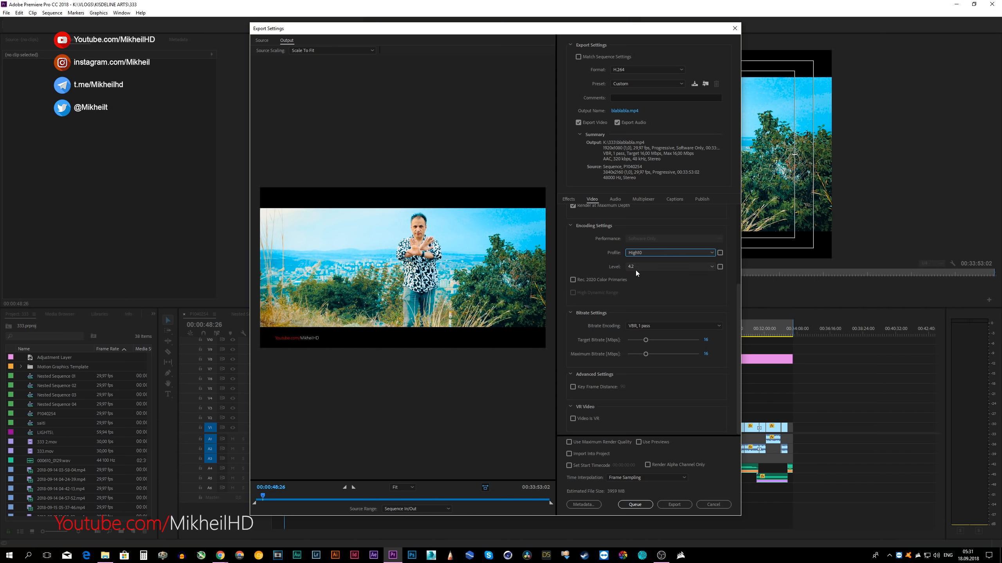
{"action": "left_click", "coordinate": [639, 254]}
{"action": "left_click", "coordinate": [640, 277]}
Set the encoding level to 5.2, keeping the High profile
{"action": "left_click", "coordinate": [637, 267]}
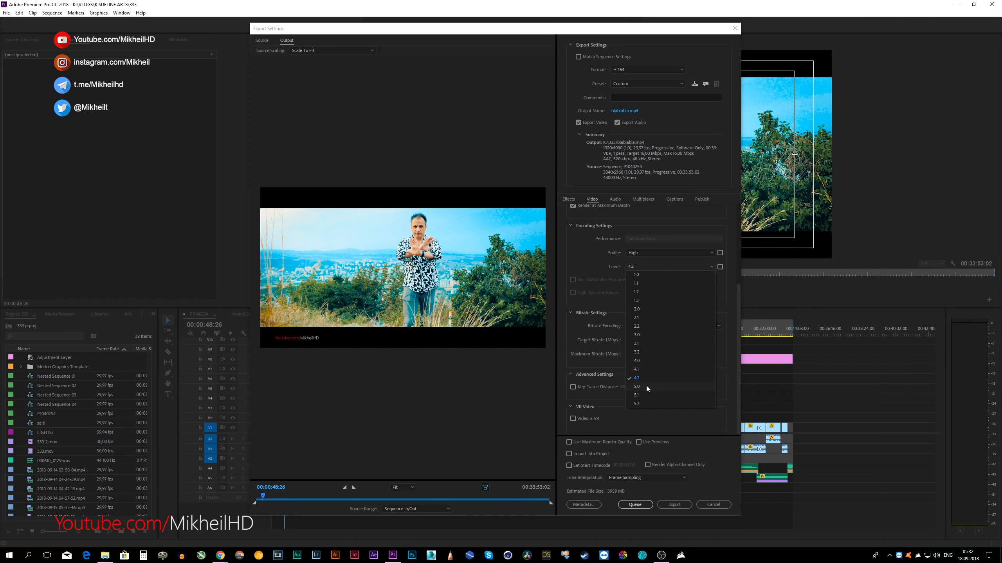
{"action": "left_click", "coordinate": [579, 249]}
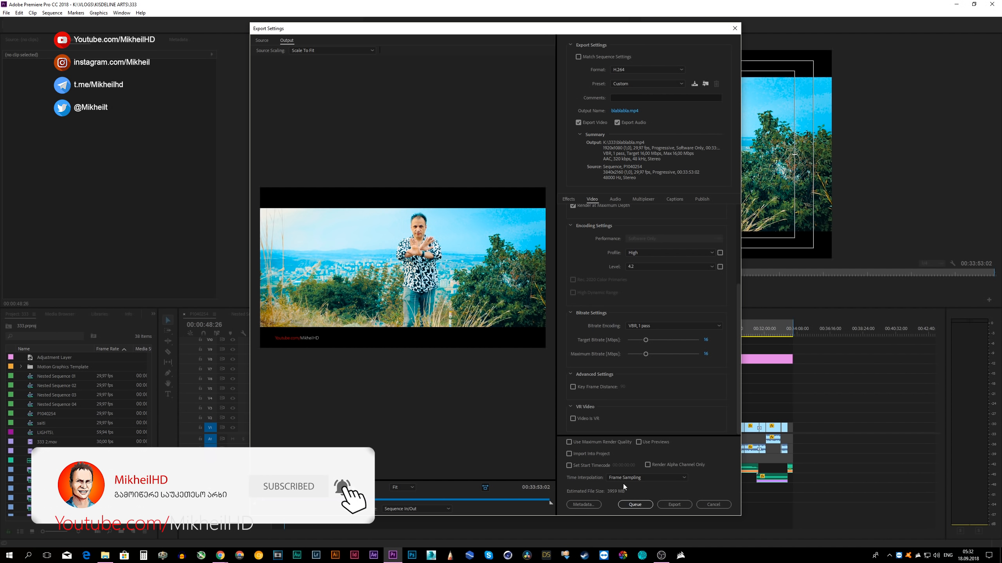
{"action": "left_click", "coordinate": [657, 267]}
{"action": "left_click", "coordinate": [644, 394]}
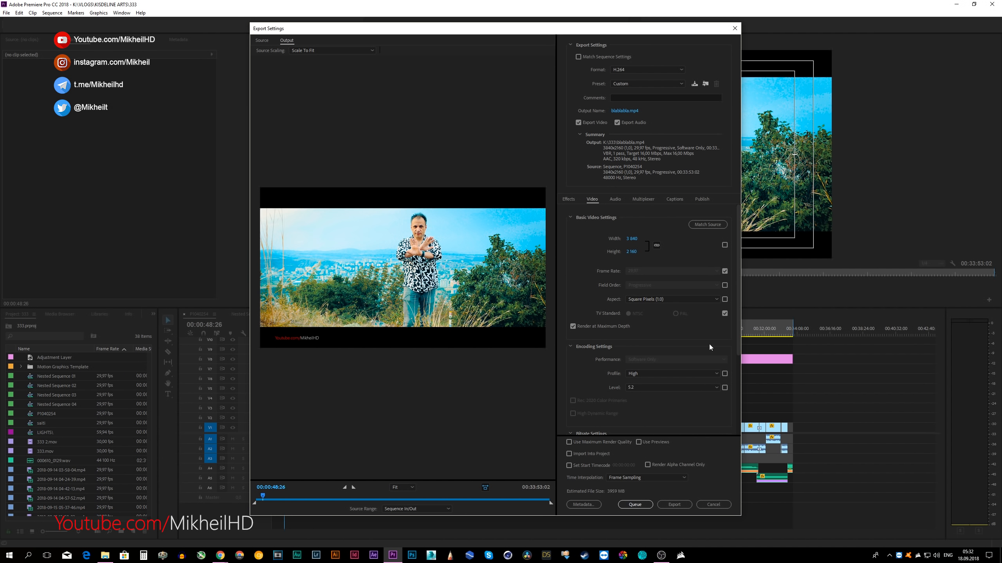
Raise the target bitrate to about 202.69 Mbps with VBR, 1 pass encoding
{"action": "left_click_drag", "start_coordinate": [740, 337], "coordinate": [741, 417]}
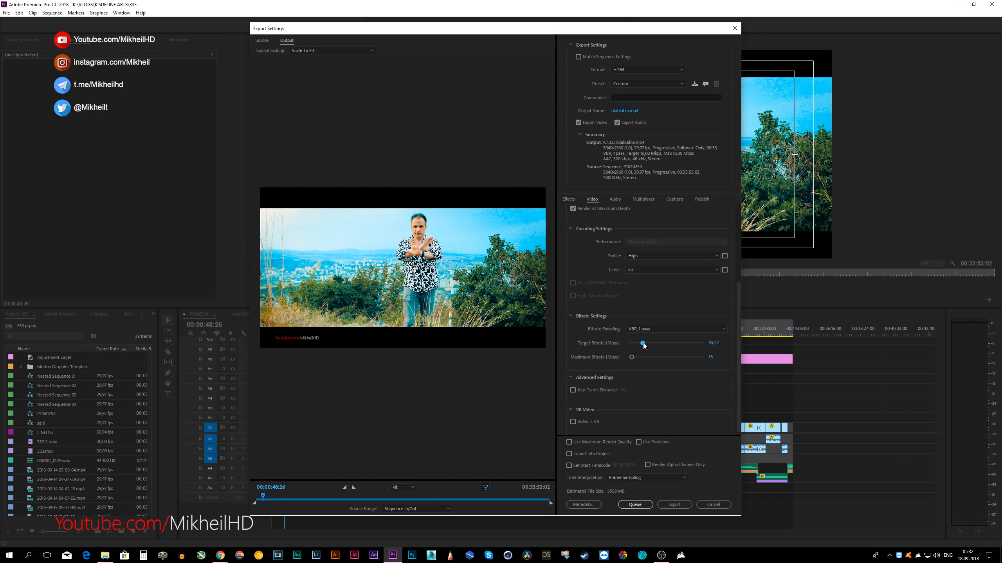
{"action": "mouse_move", "coordinate": [644, 344]}
{"action": "left_mouse_down"}
{"action": "mouse_move", "coordinate": [657, 344]}
{"action": "mouse_move", "coordinate": [644, 344]}
{"action": "left_mouse_up"}
{"action": "left_click_drag", "start_coordinate": [641, 343], "coordinate": [675, 344]}
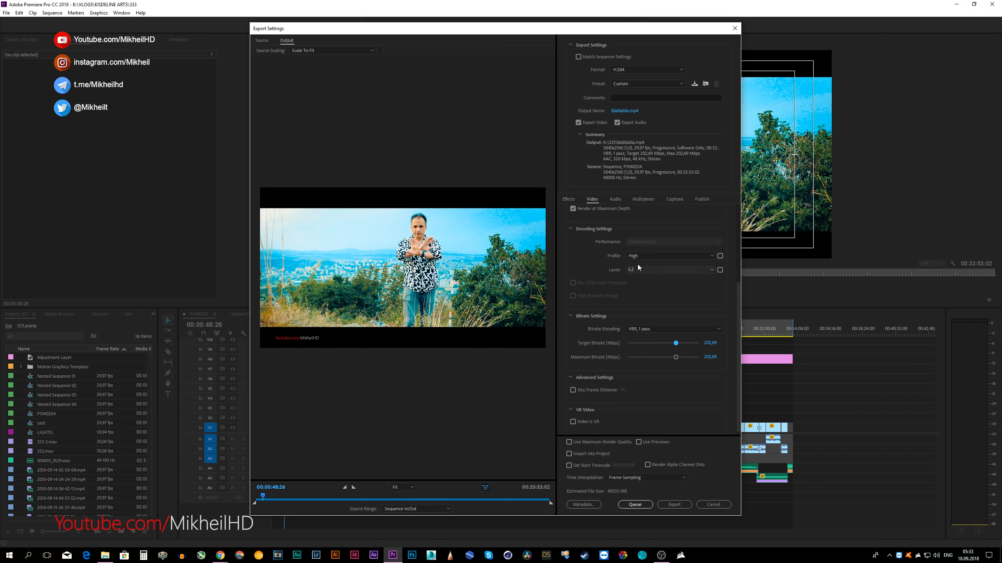
Lower the encoding level to 4.1 and try to raise the target bitrate beyond its maximum
{"action": "left_click", "coordinate": [648, 270]}
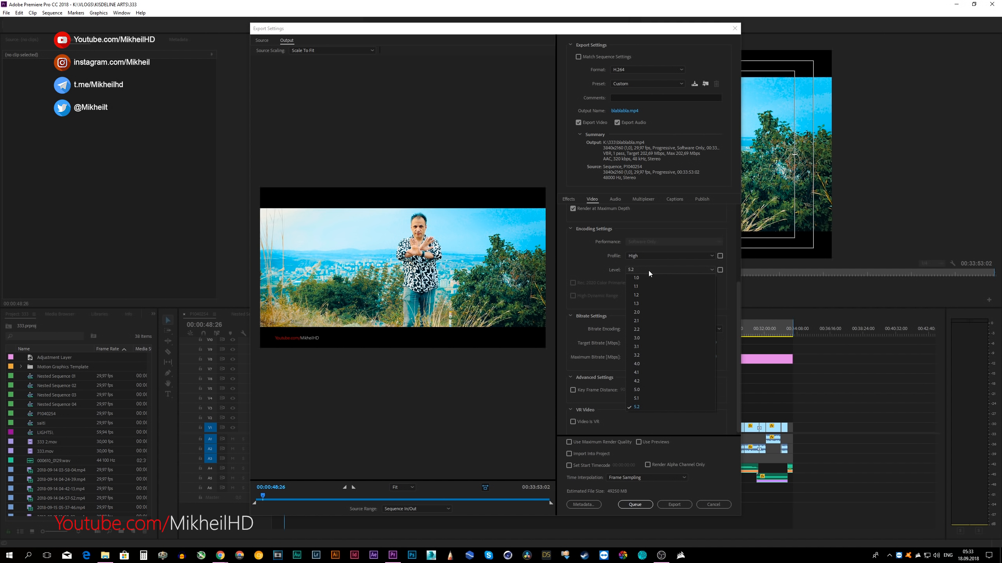
{"action": "left_click", "coordinate": [644, 373]}
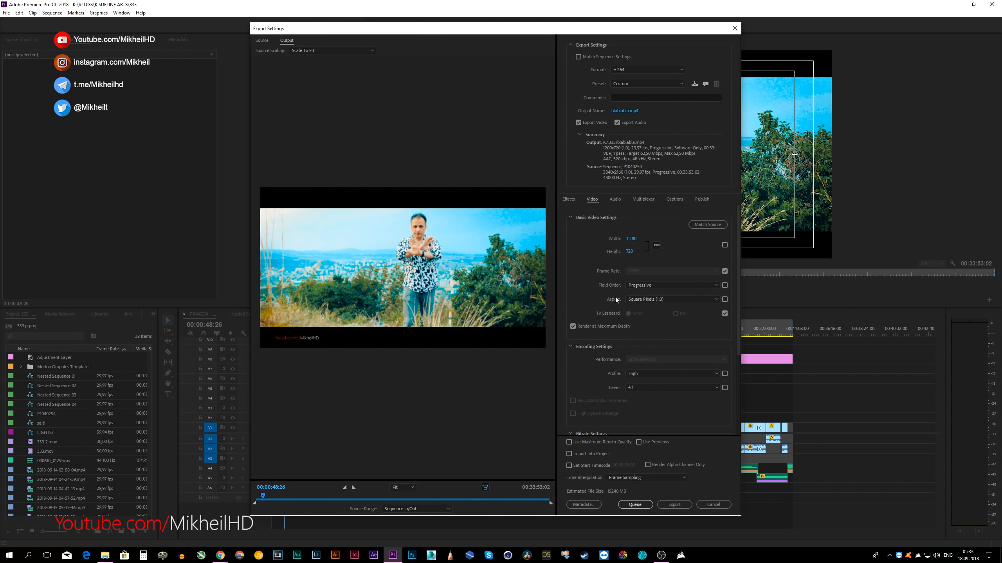
{"action": "left_click_drag", "start_coordinate": [737, 298], "coordinate": [745, 360]}
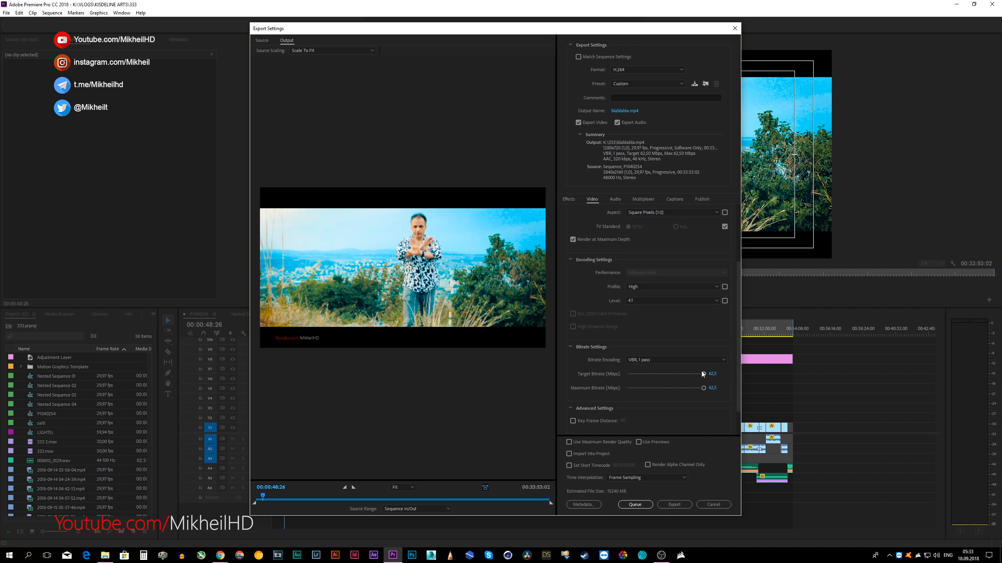
{"action": "left_click_drag", "start_coordinate": [704, 375], "coordinate": [718, 375]}
Set the encoding level to 5.0
{"action": "left_click", "coordinate": [693, 300]}
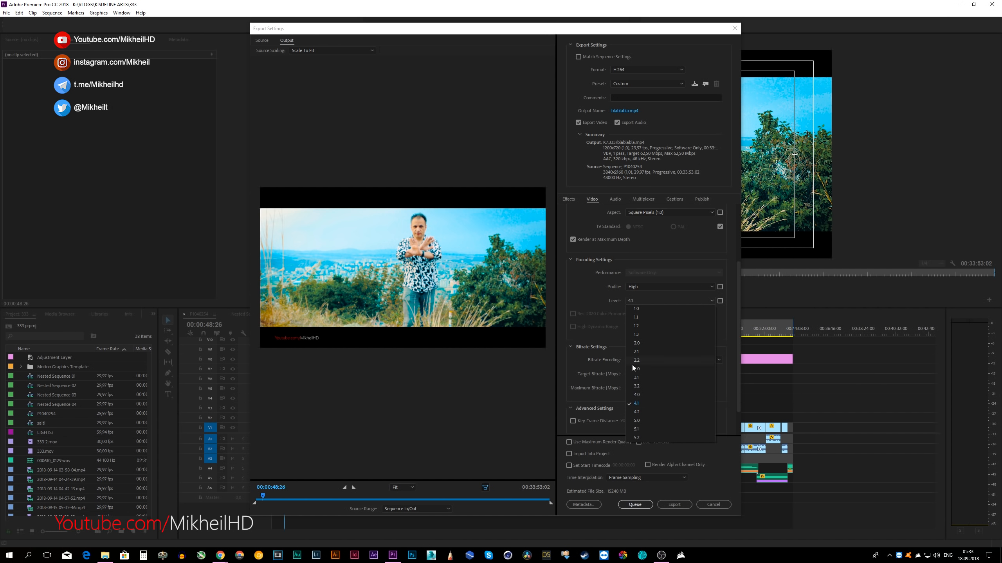
{"action": "left_click", "coordinate": [647, 419]}
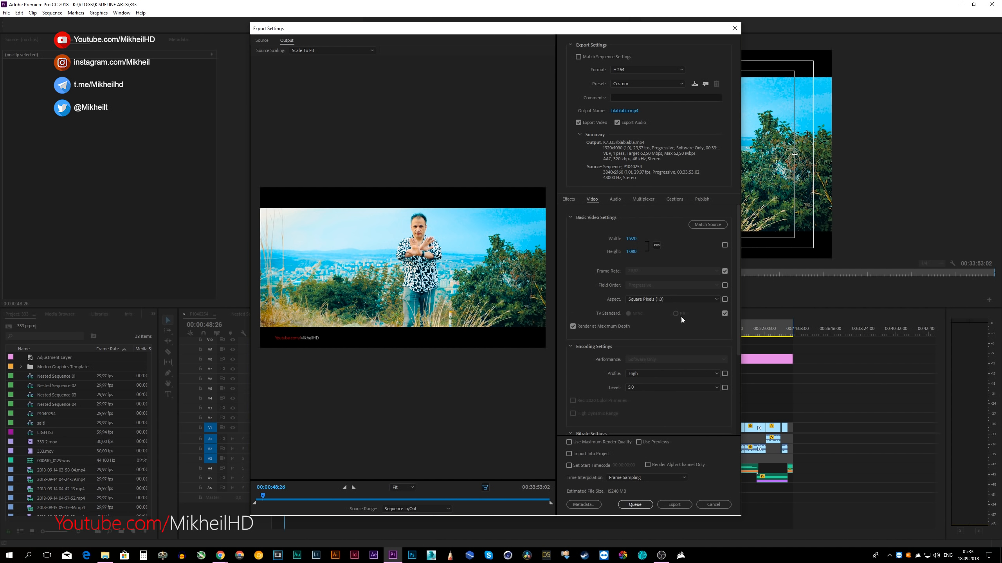
Raise the target bitrate to 168.75 Mbps with VBR, 1 pass encoding and enable maximum render quality
{"action": "left_click_drag", "start_coordinate": [737, 311], "coordinate": [740, 373]}
{"action": "left_click_drag", "start_coordinate": [656, 366], "coordinate": [690, 367]}
{"action": "left_click_drag", "start_coordinate": [690, 367], "coordinate": [726, 374]}
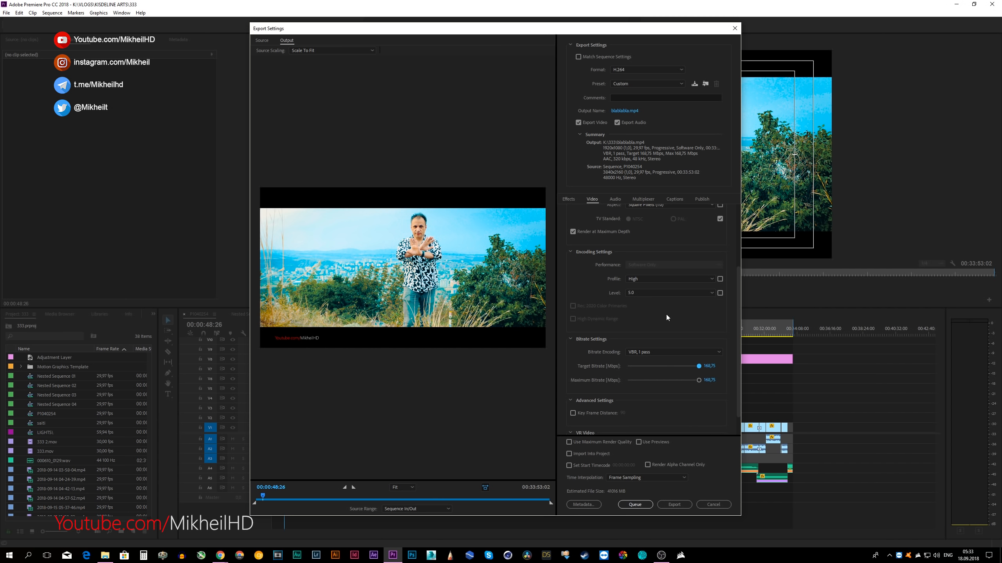
{"action": "left_click_drag", "start_coordinate": [738, 308], "coordinate": [743, 333]}
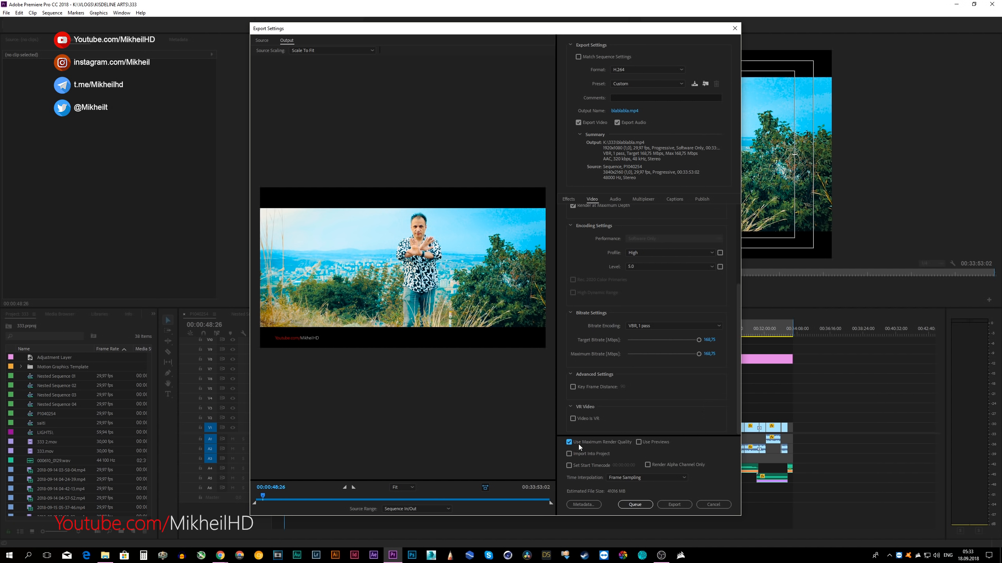
{"action": "left_click_drag", "start_coordinate": [739, 319], "coordinate": [728, 226]}
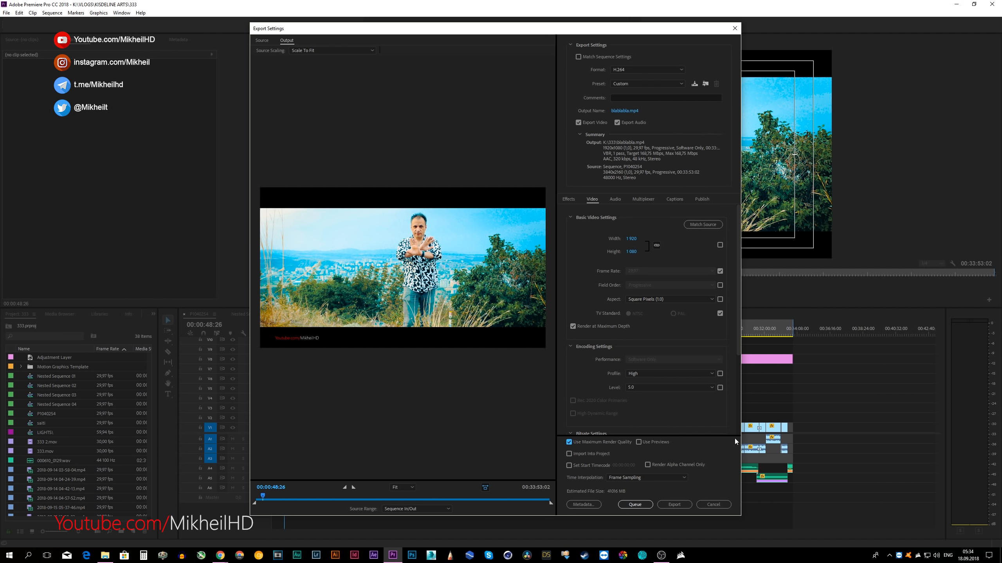
Apply the YouTube 1080p HD export preset
{"action": "left_click", "coordinate": [650, 82]}
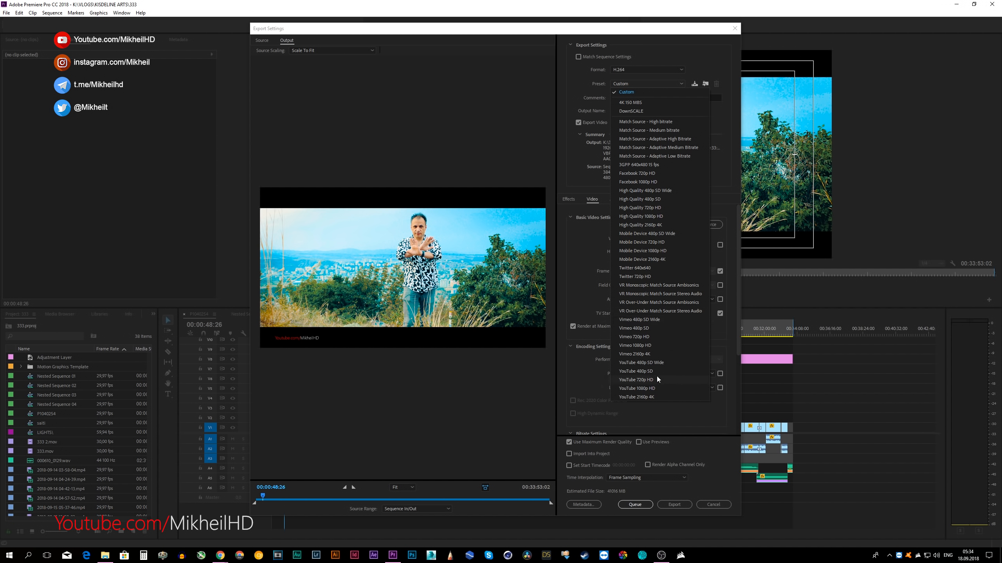
{"action": "left_click", "coordinate": [636, 389]}
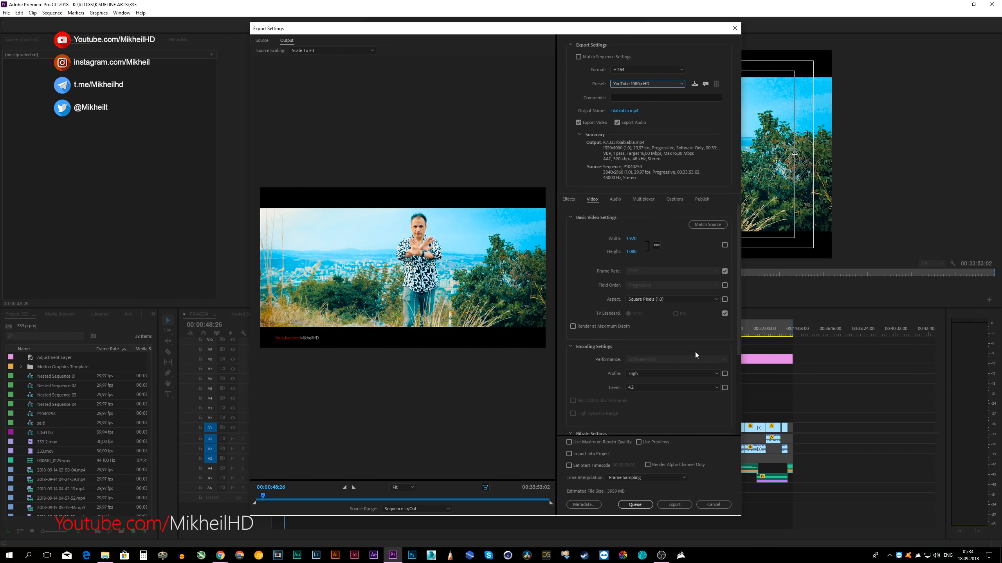
Raise the target bitrate to about 25.96 Mbps and enable both maximum render quality and rendering at maximum depth
{"action": "left_click_drag", "start_coordinate": [737, 346], "coordinate": [739, 380]}
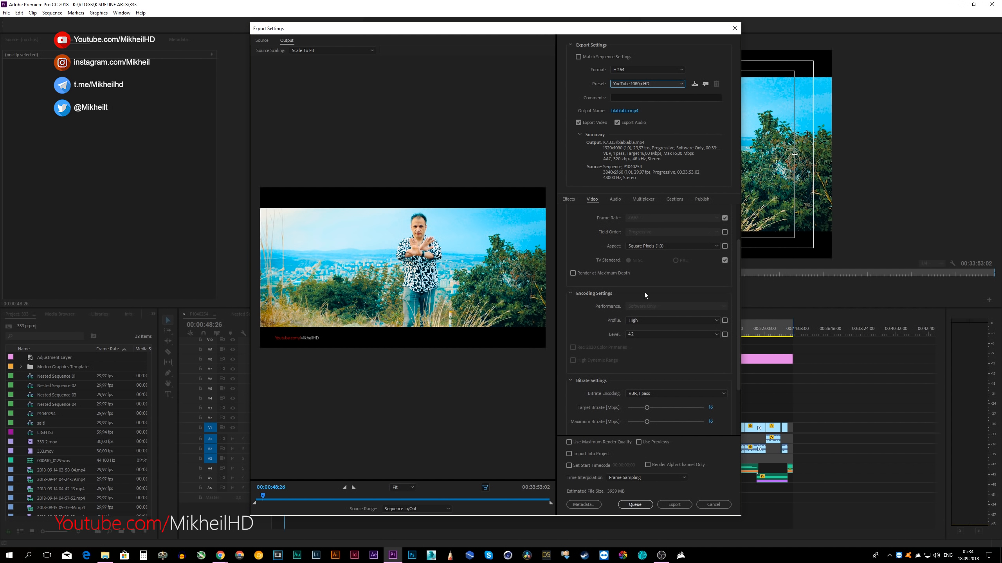
{"action": "left_click_drag", "start_coordinate": [737, 387], "coordinate": [737, 427]}
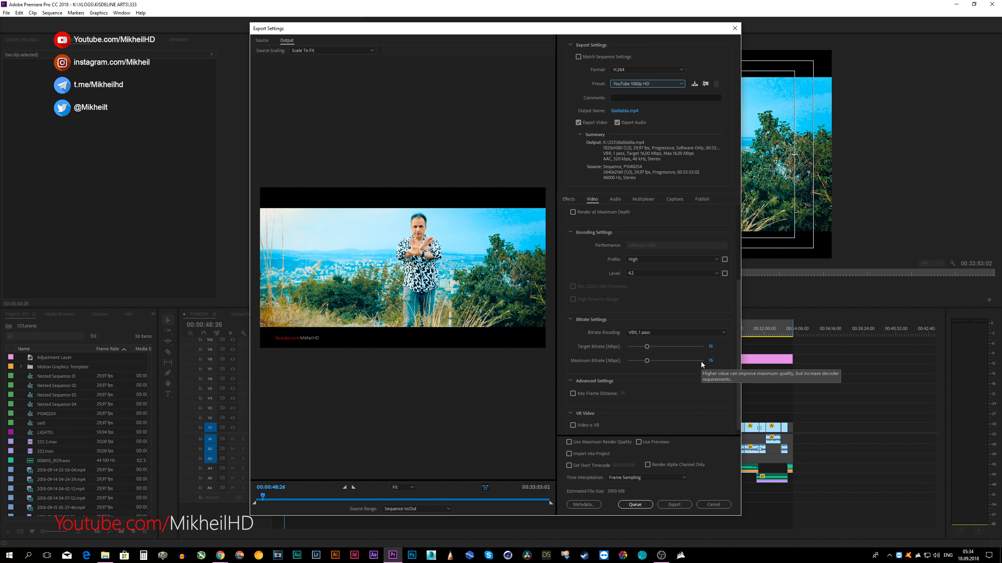
{"action": "left_click_drag", "start_coordinate": [650, 346], "coordinate": [660, 346]}
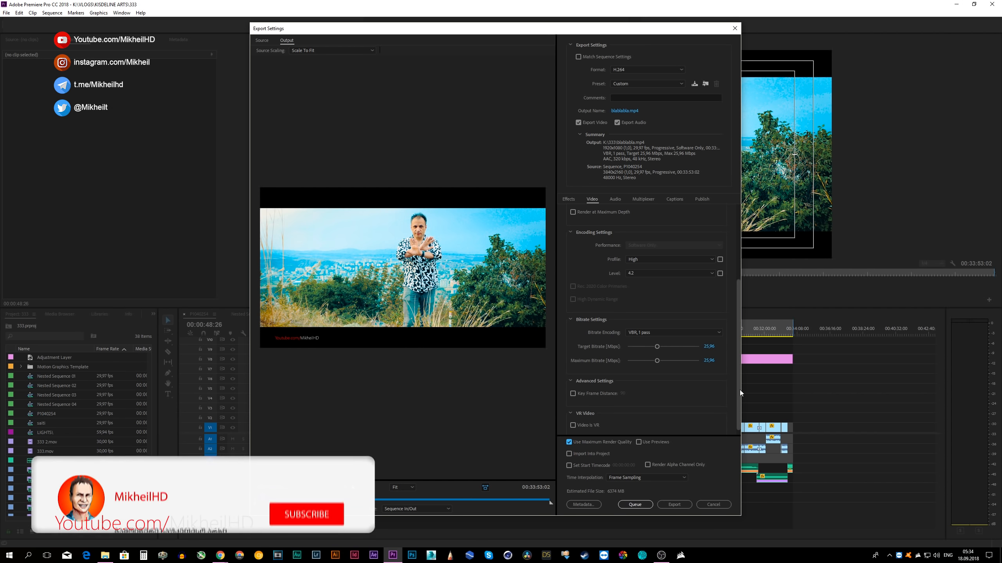
{"action": "left_click_drag", "start_coordinate": [739, 390], "coordinate": [731, 291]}
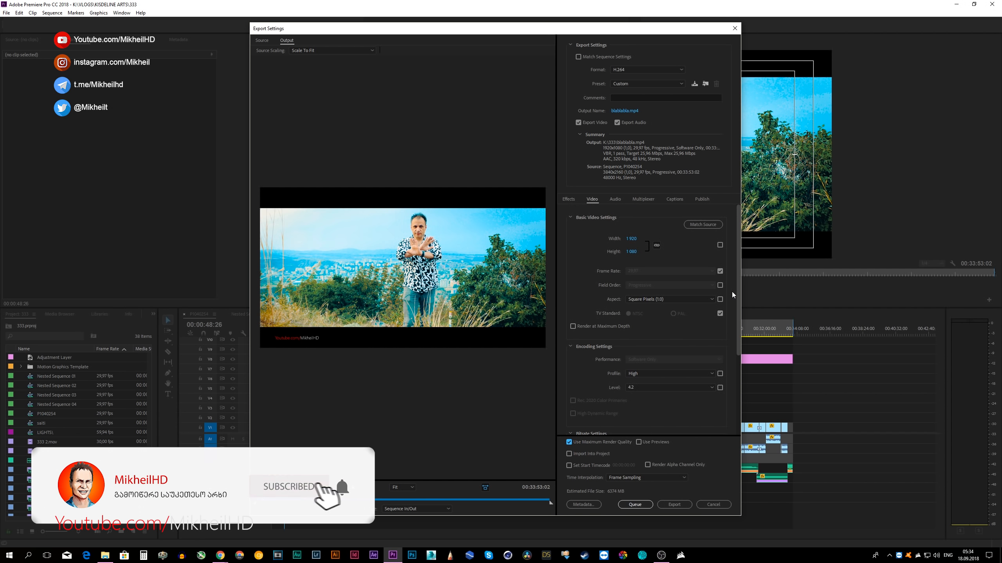
{"action": "left_click", "coordinate": [612, 327]}
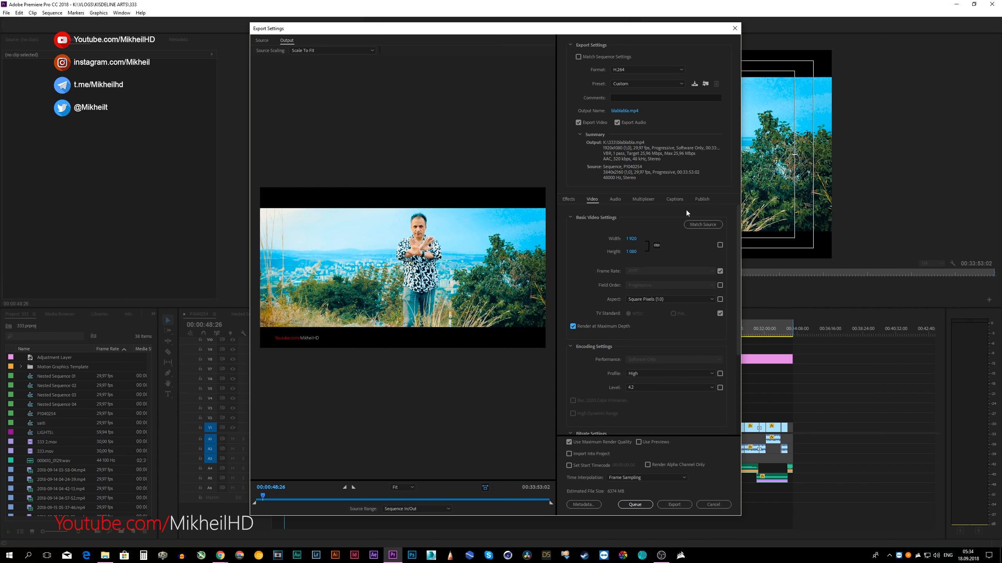
Save the export settings as a preset named TEST FOR YOUTUBE, including the effects and publish settings
{"action": "left_click", "coordinate": [693, 83]}
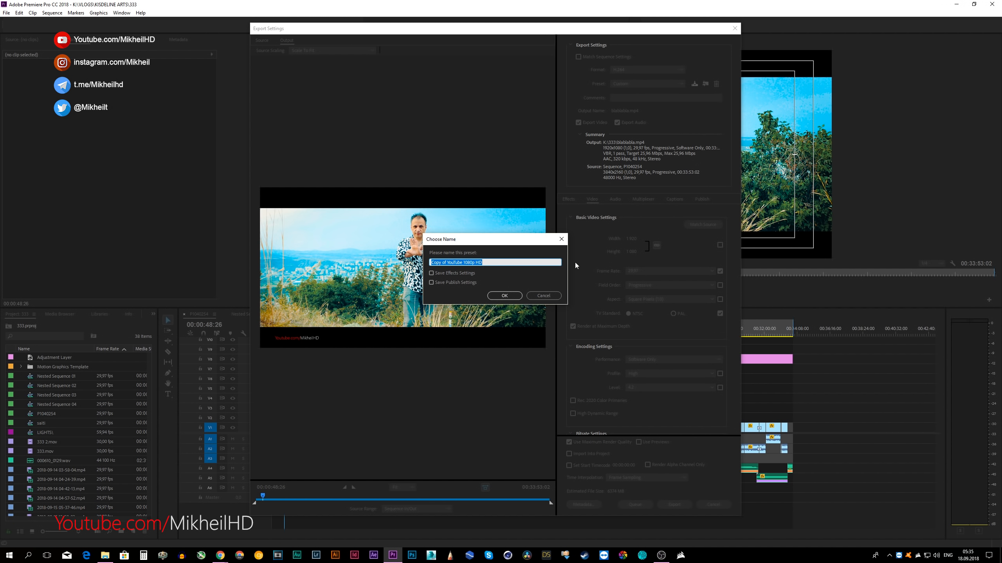
{"action": "type", "text": "TEST FOR YOUTUBE"}
{"action": "key", "text": "Tab"}
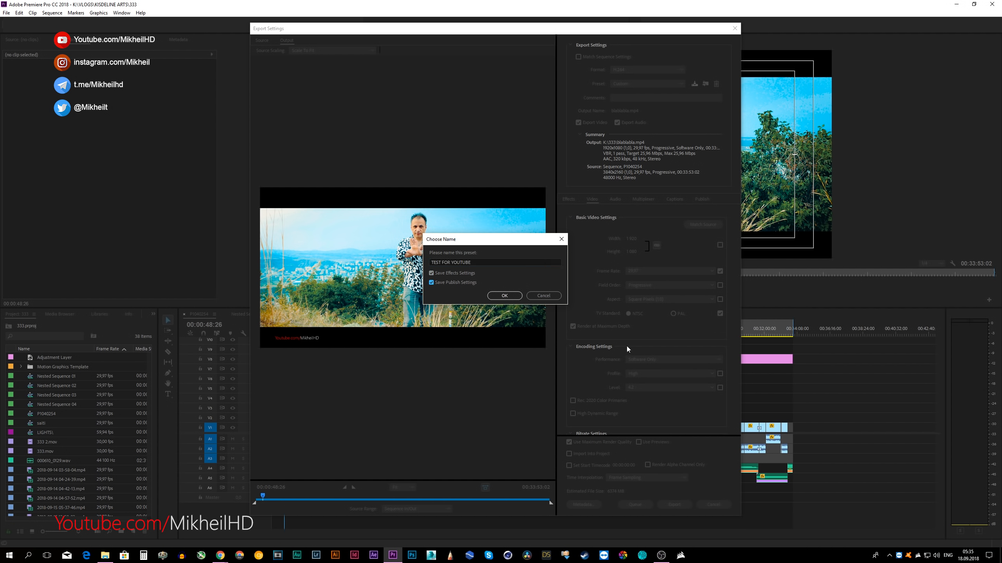
{"action": "left_click", "coordinate": [504, 295]}
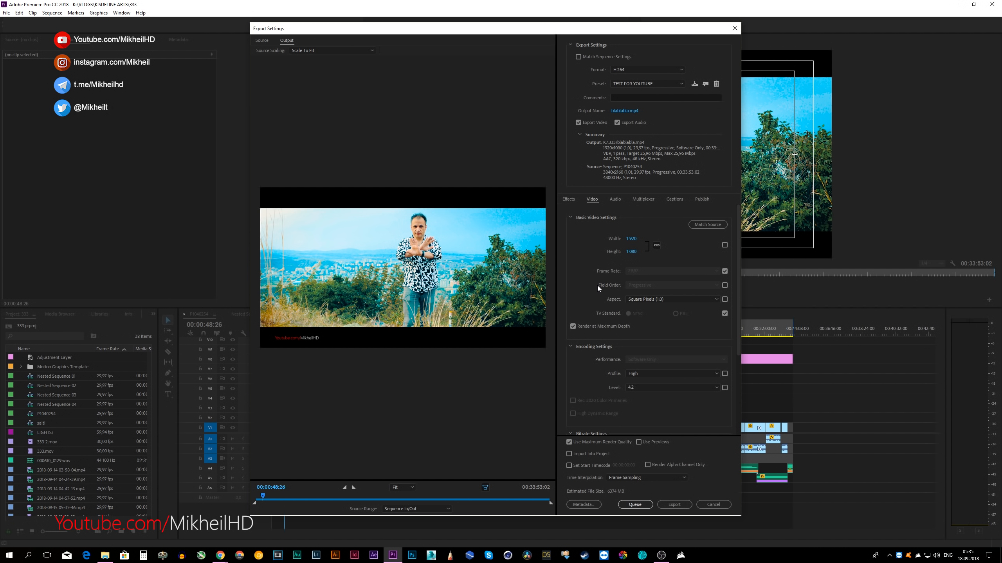
Switch the export to the High Quality 1080p HD preset
{"action": "left_click", "coordinate": [636, 85]}
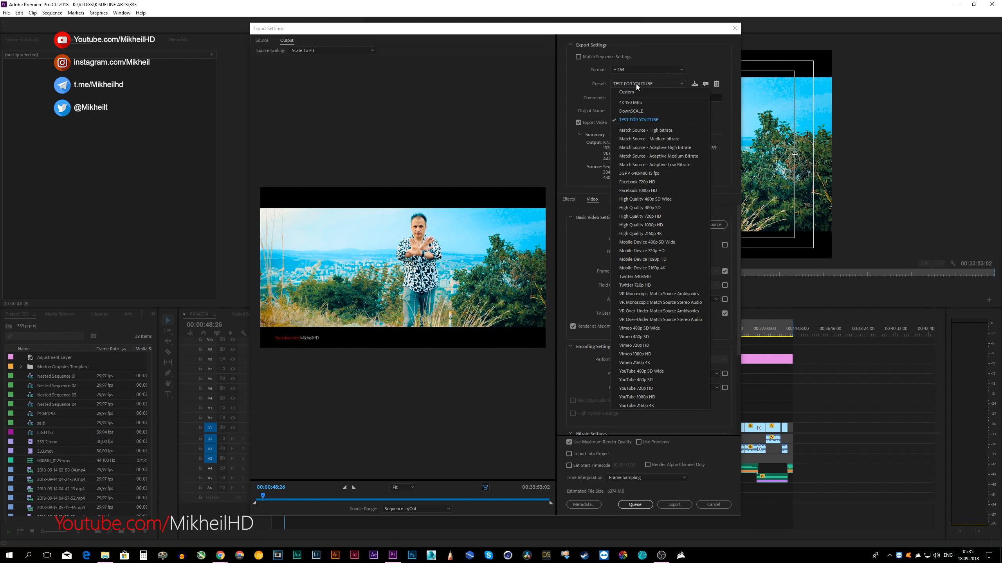
{"action": "left_click", "coordinate": [655, 225]}
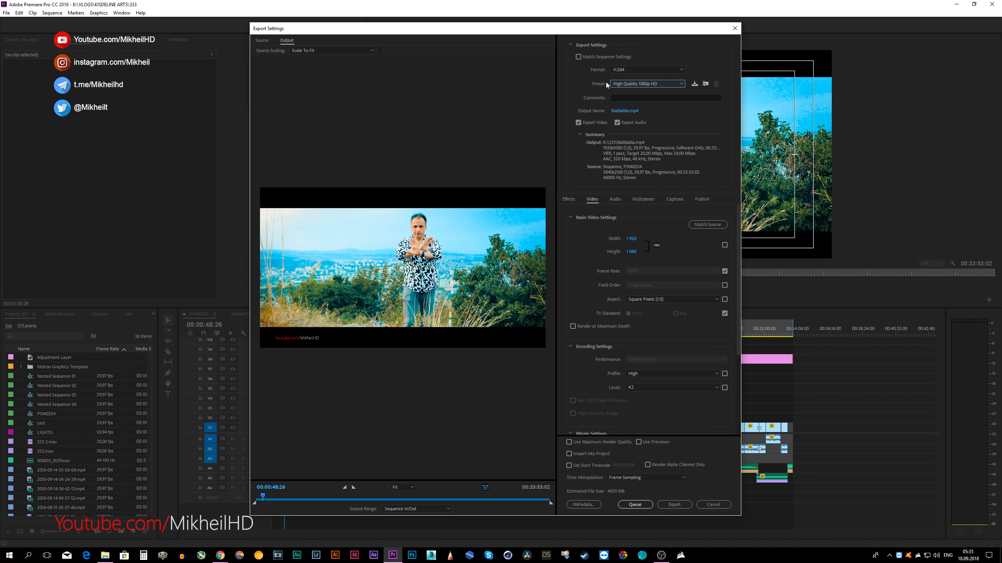
{"action": "left_click", "coordinate": [656, 84]}
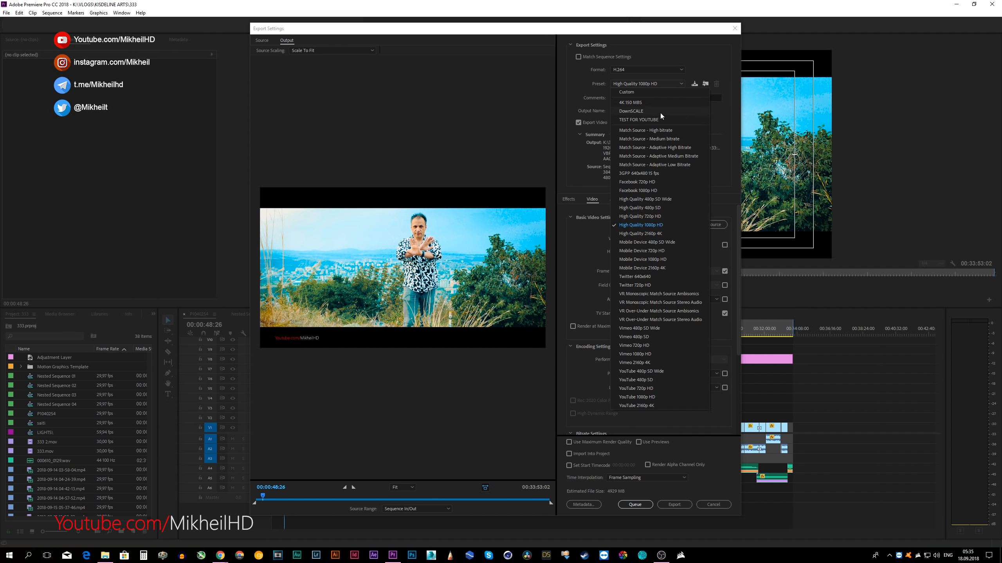
{"action": "left_click", "coordinate": [567, 155]}
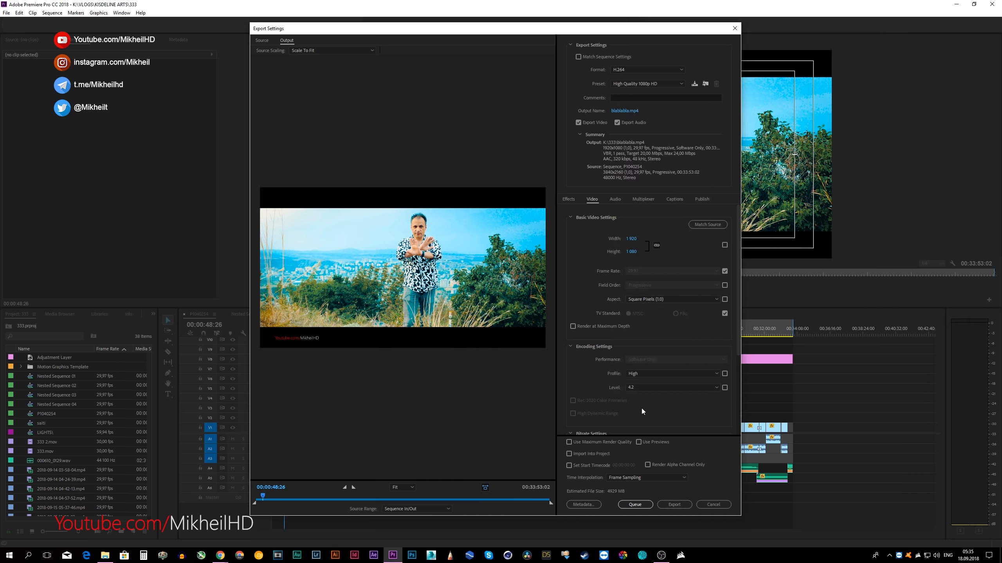
Raise the target bitrate to 59.5 Mbps, enable a key frame distance of 90 and match the encoding profile to the source
{"action": "left_click_drag", "start_coordinate": [739, 343], "coordinate": [748, 406]}
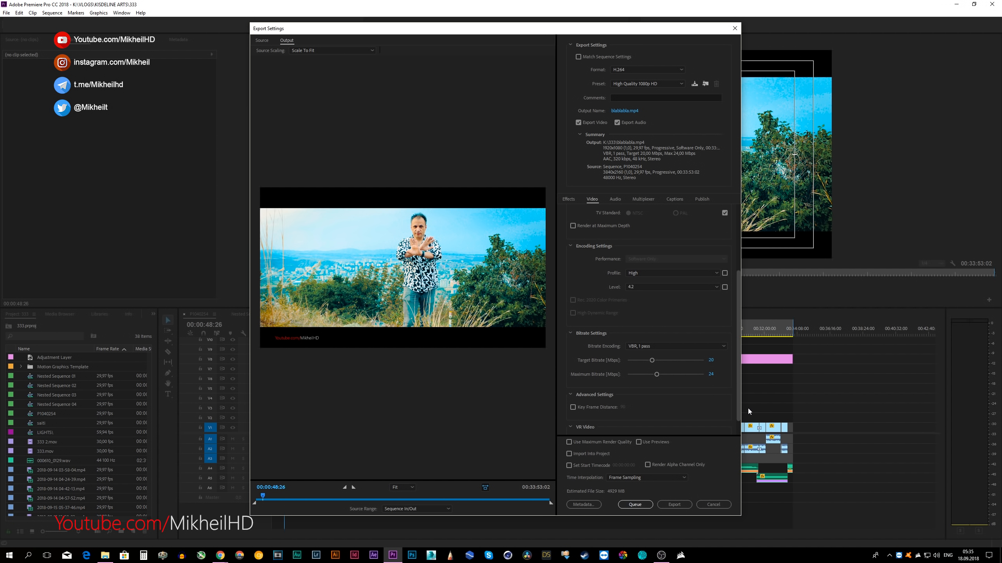
{"action": "left_click_drag", "start_coordinate": [657, 360], "coordinate": [701, 357]}
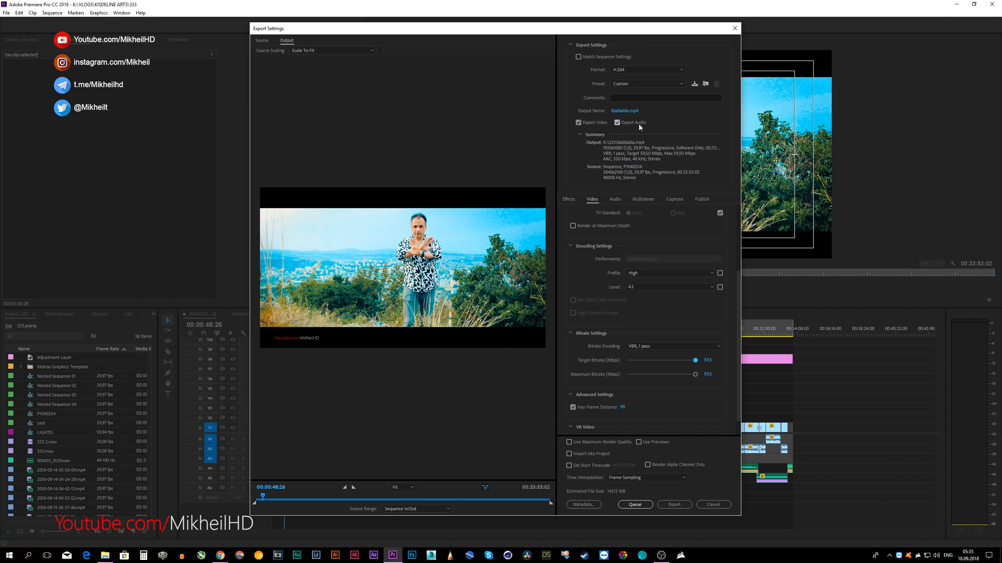
{"action": "left_click", "coordinate": [720, 273]}
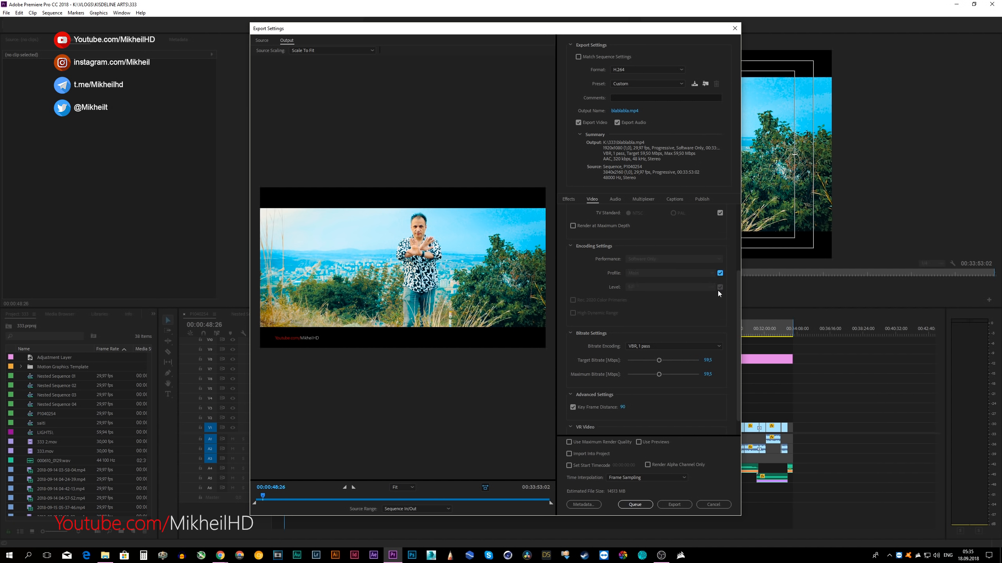
Apply the saved TEST FOR YOUTUBE preset to restore its export settings
{"action": "left_click", "coordinate": [634, 85]}
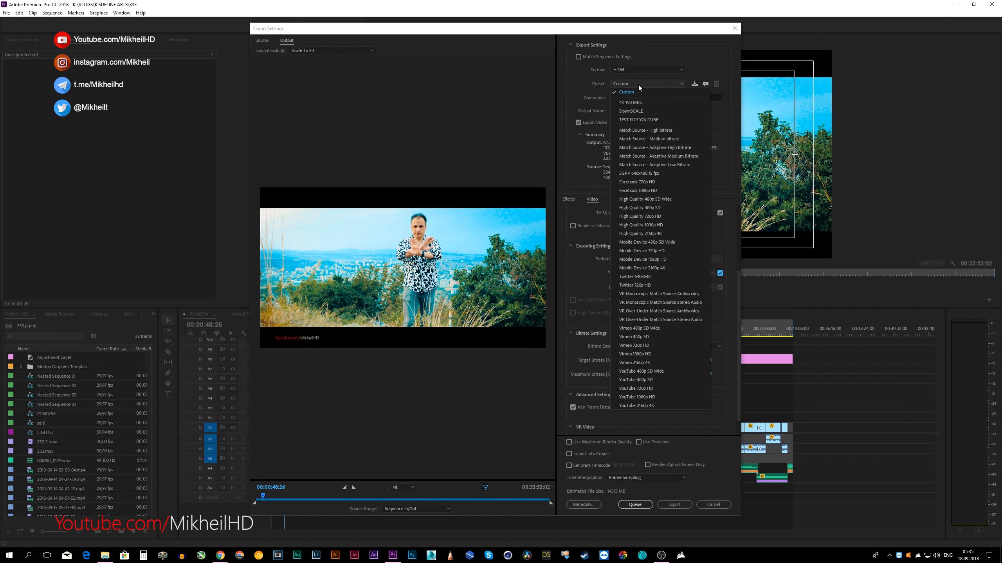
{"action": "left_click", "coordinate": [631, 119]}
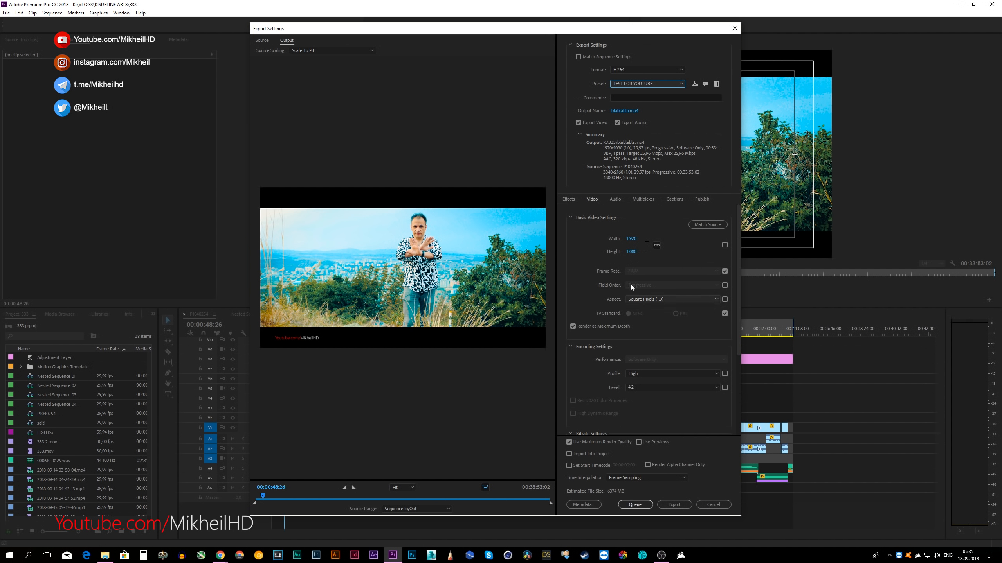